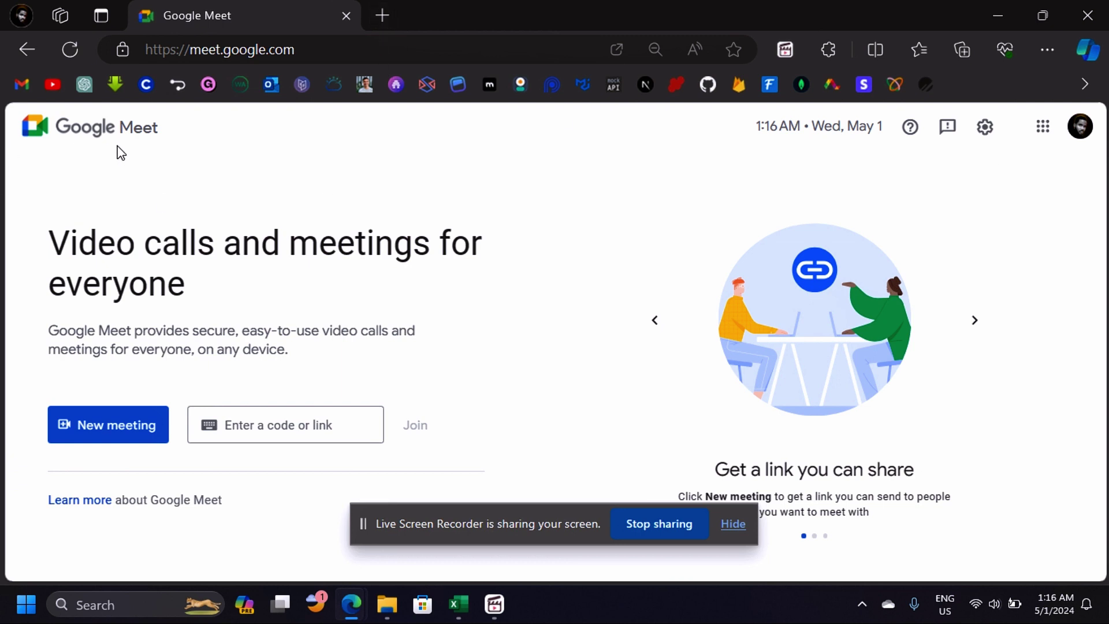
# Start an instant meeting from the New meeting menu.
pyautogui.click(109, 431)
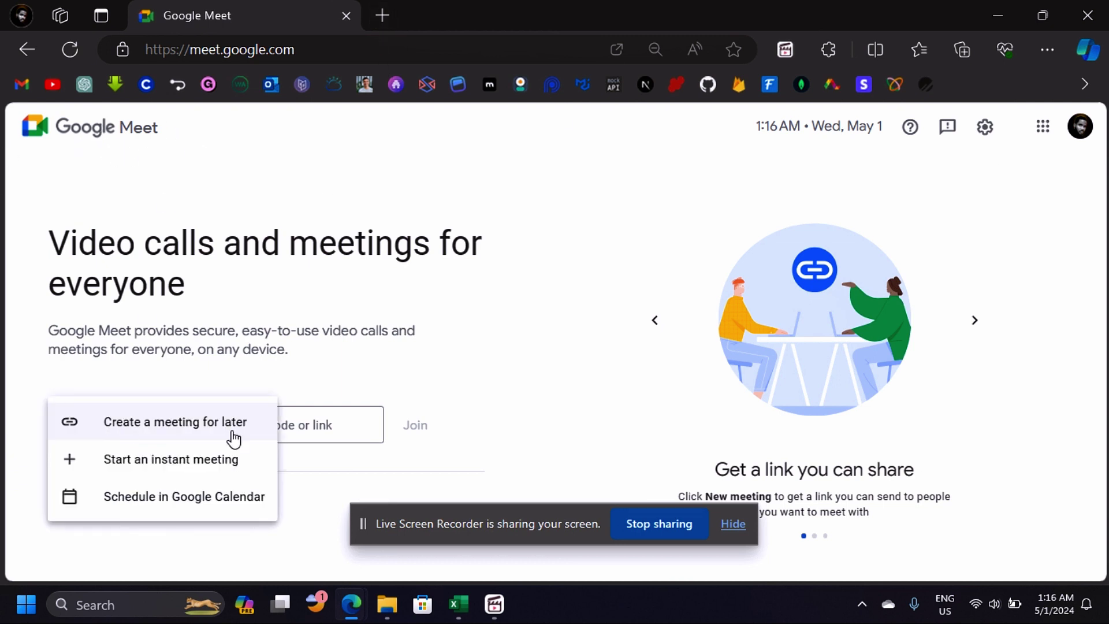
pyautogui.click(199, 468)
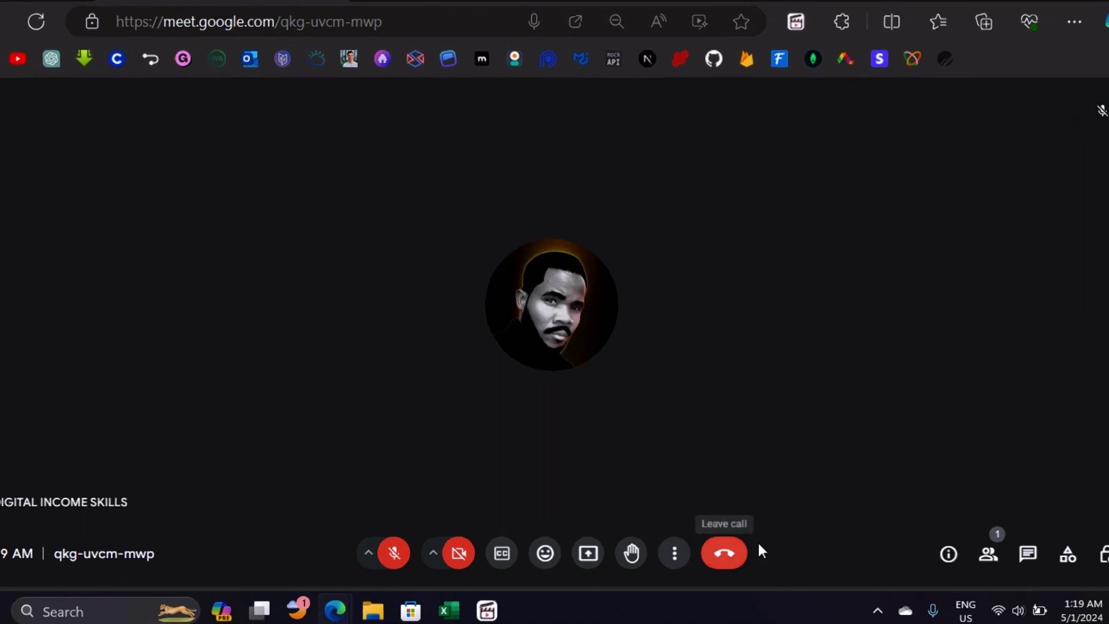
pyautogui.click(674, 553)
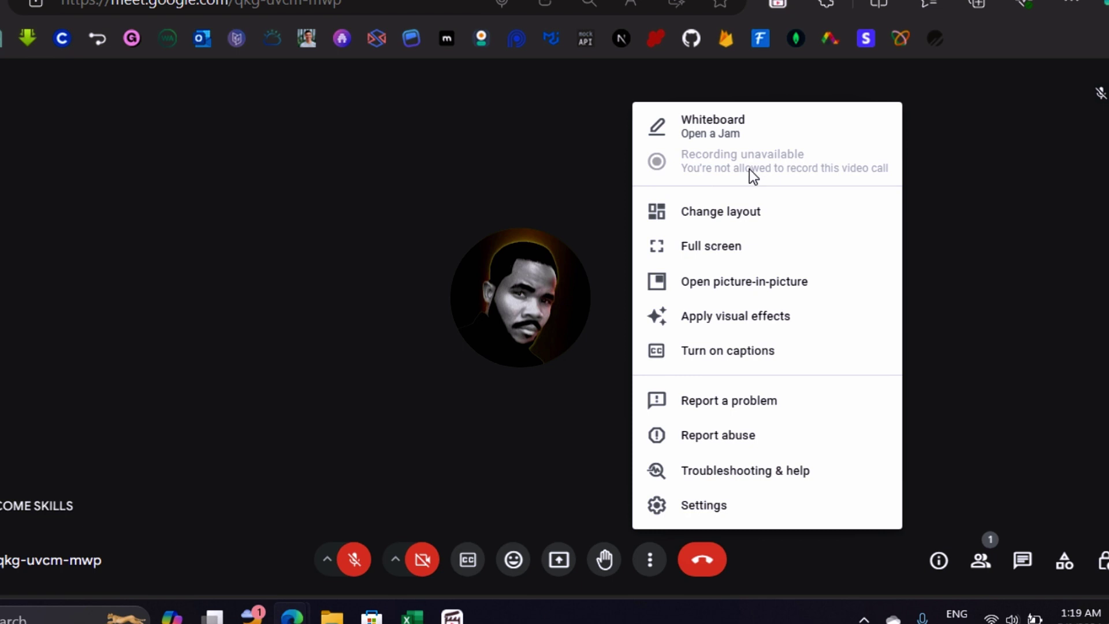
pyautogui.press('Escape')
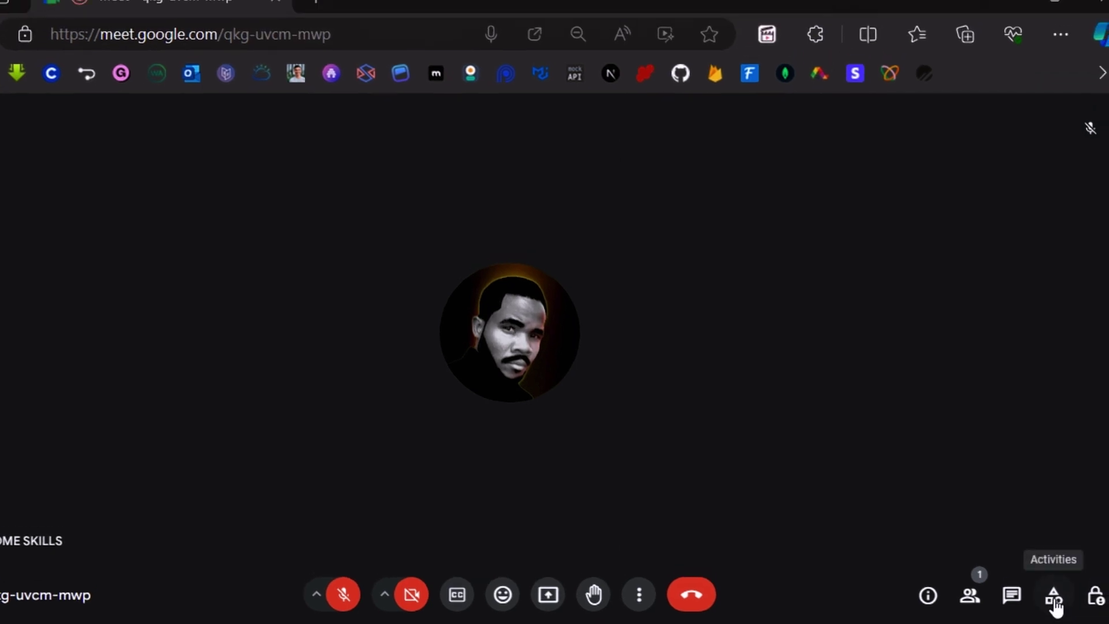
pyautogui.click(1055, 601)
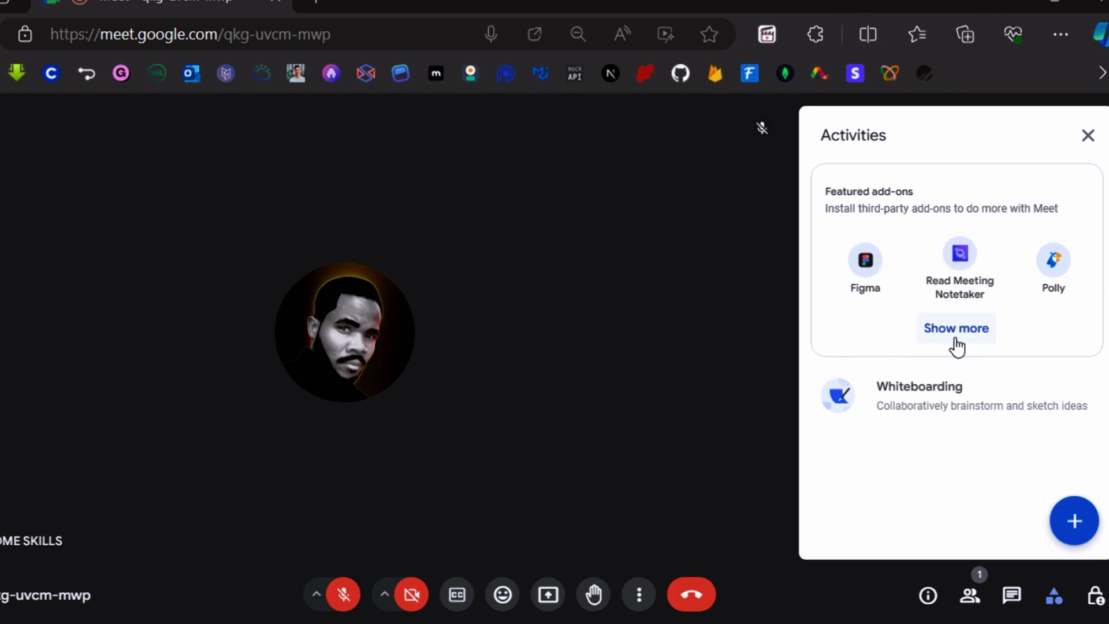
pyautogui.click(957, 341)
pyautogui.click(1088, 135)
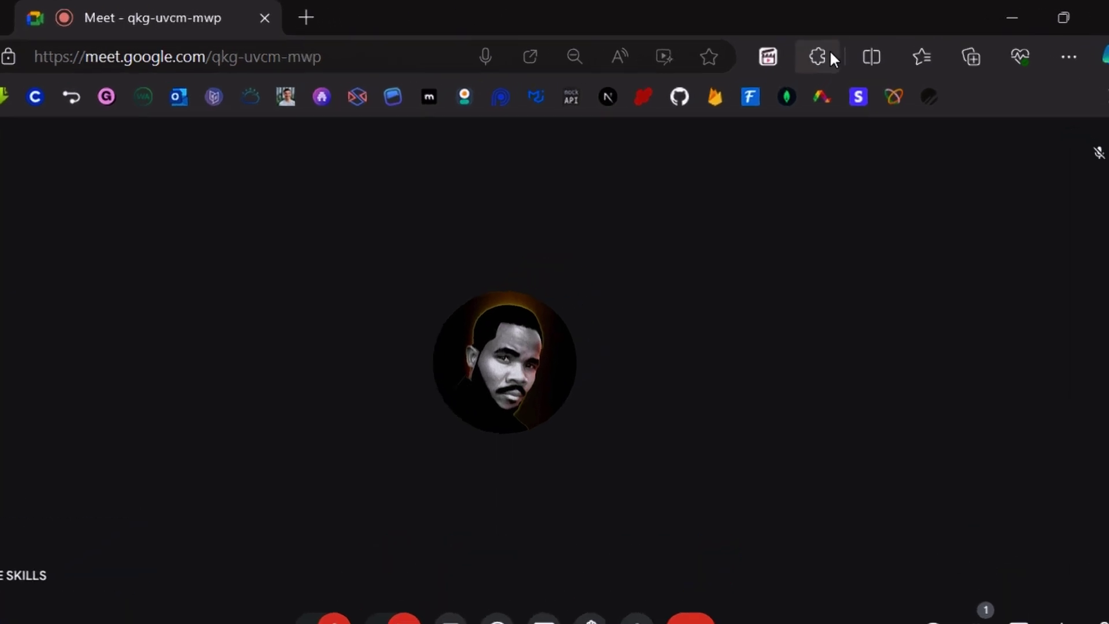
# Open the Edge Add-ons store from the Extensions menu and search for 'screen record'.
pyautogui.click(819, 58)
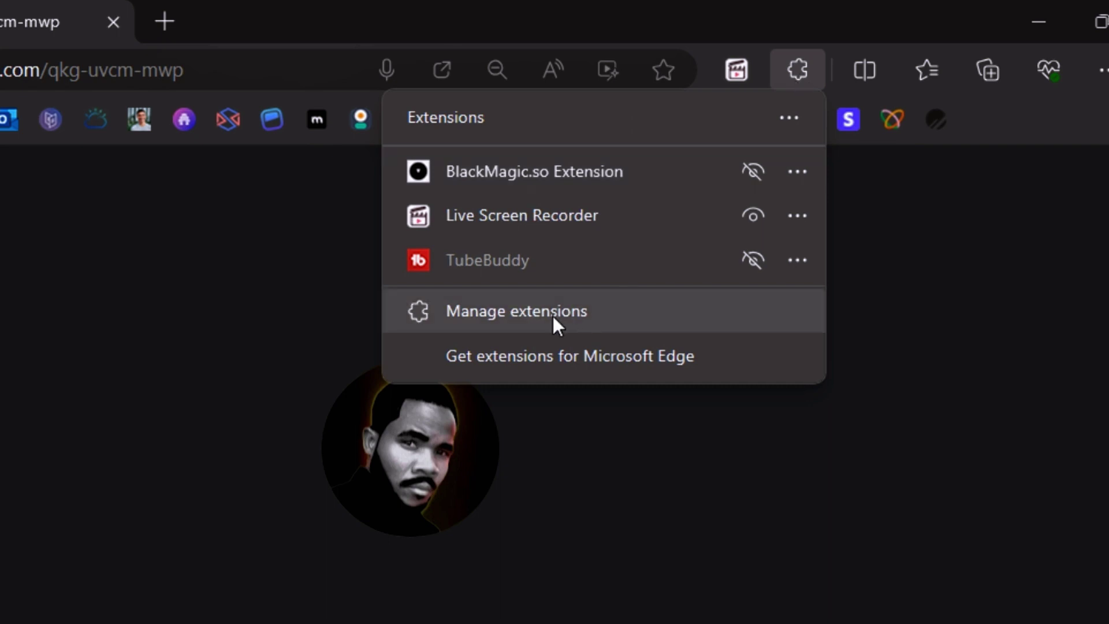
pyautogui.click(594, 355)
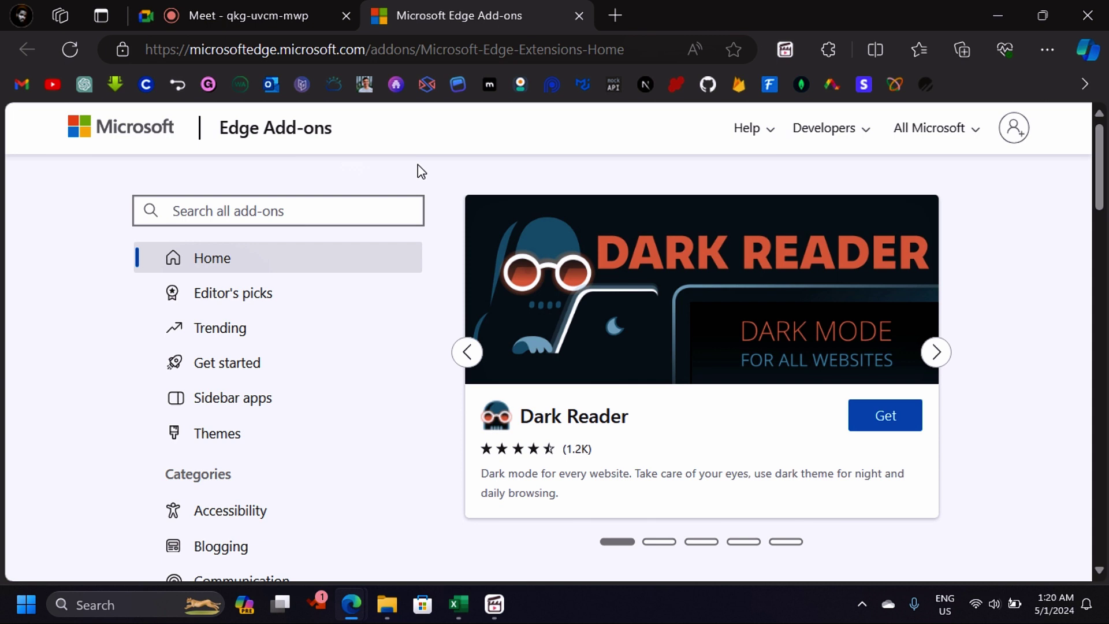
pyautogui.click(270, 221)
pyautogui.write('SCREEN')
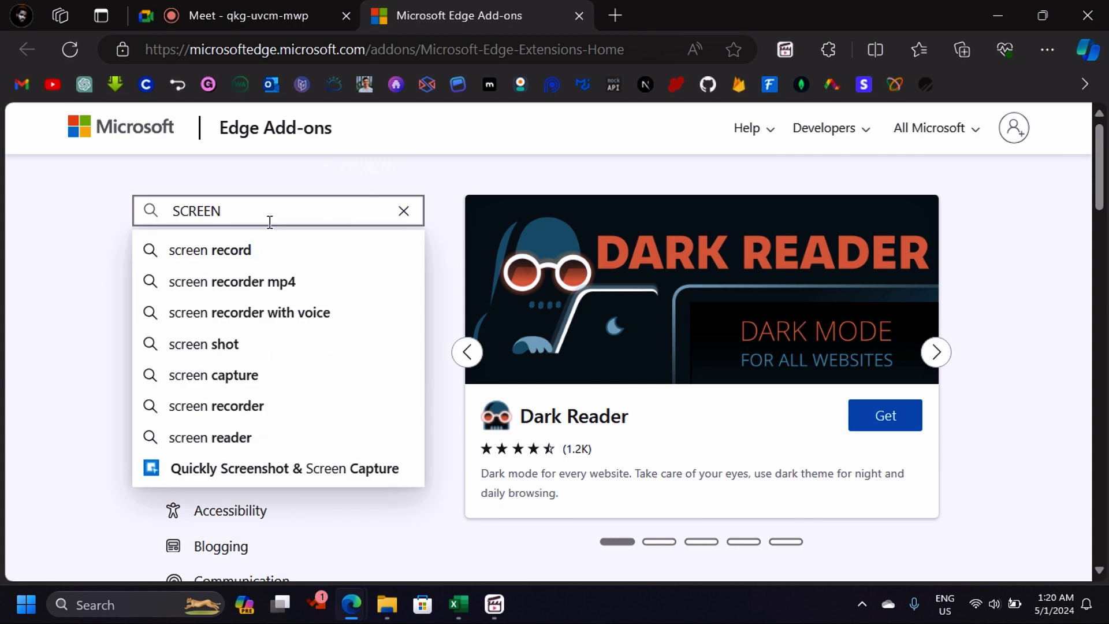
pyautogui.click(248, 250)
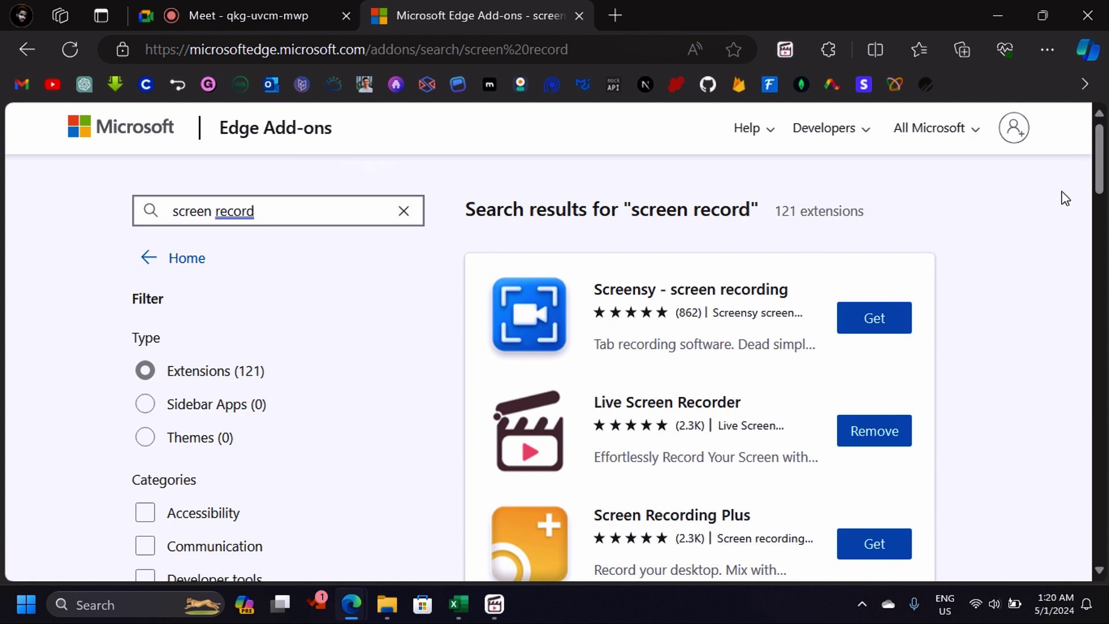
pyautogui.moveTo(1103, 174)
pyautogui.mouseDown()
pyautogui.moveTo(1103, 275)
pyautogui.moveTo(1103, 183)
pyautogui.mouseUp()
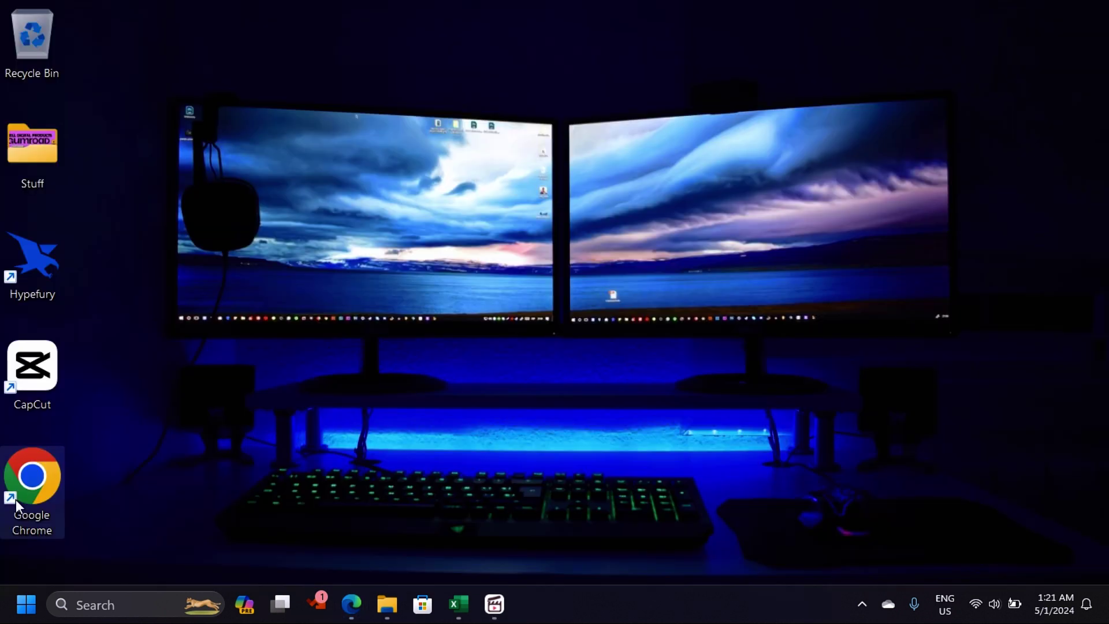
# Launch Chrome from the desktop and go to its extensions management page.
pyautogui.doubleClick(39, 475)
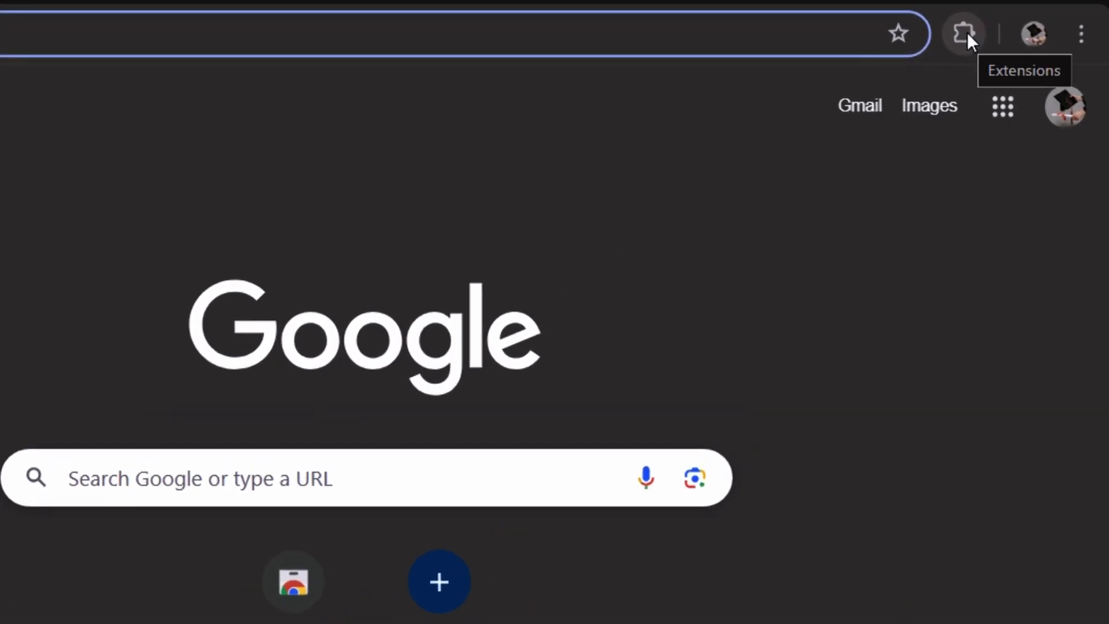
pyautogui.click(966, 34)
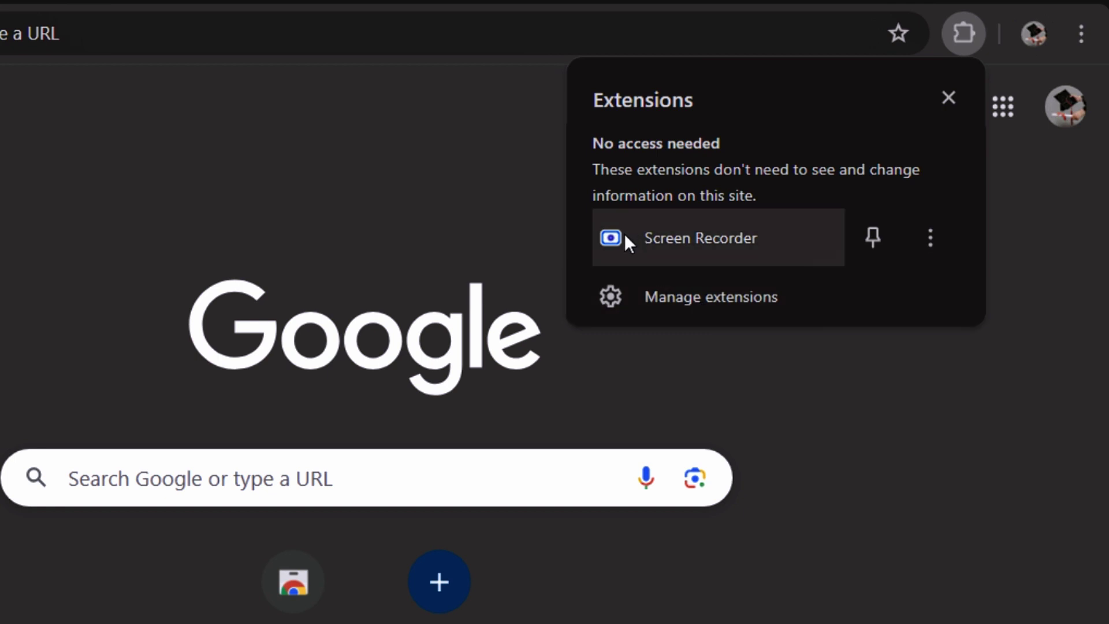
pyautogui.click(681, 296)
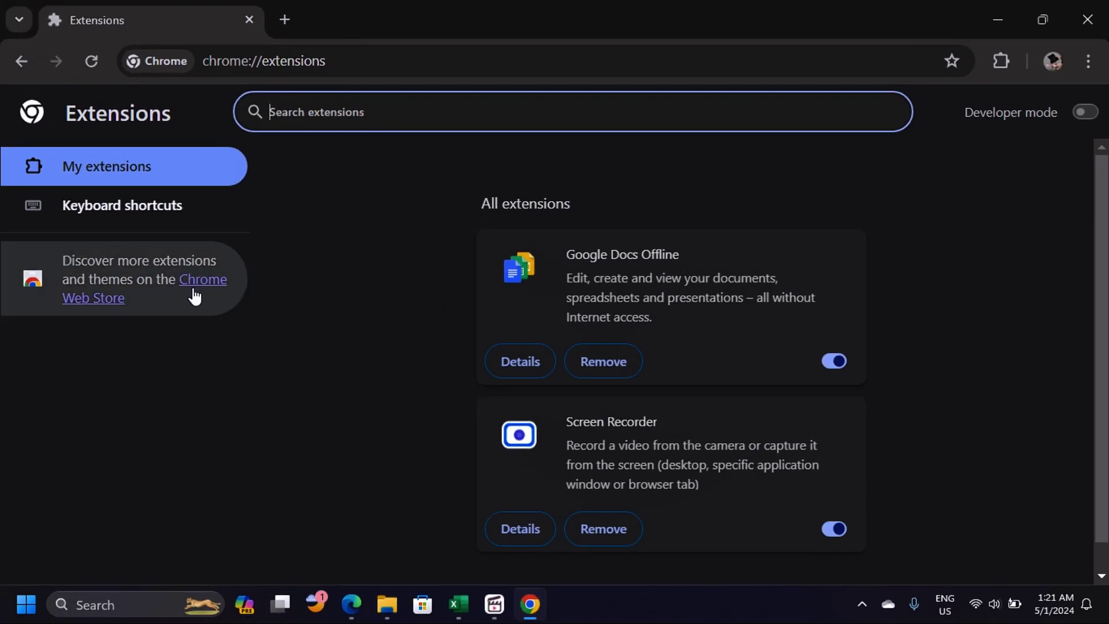
pyautogui.click(208, 284)
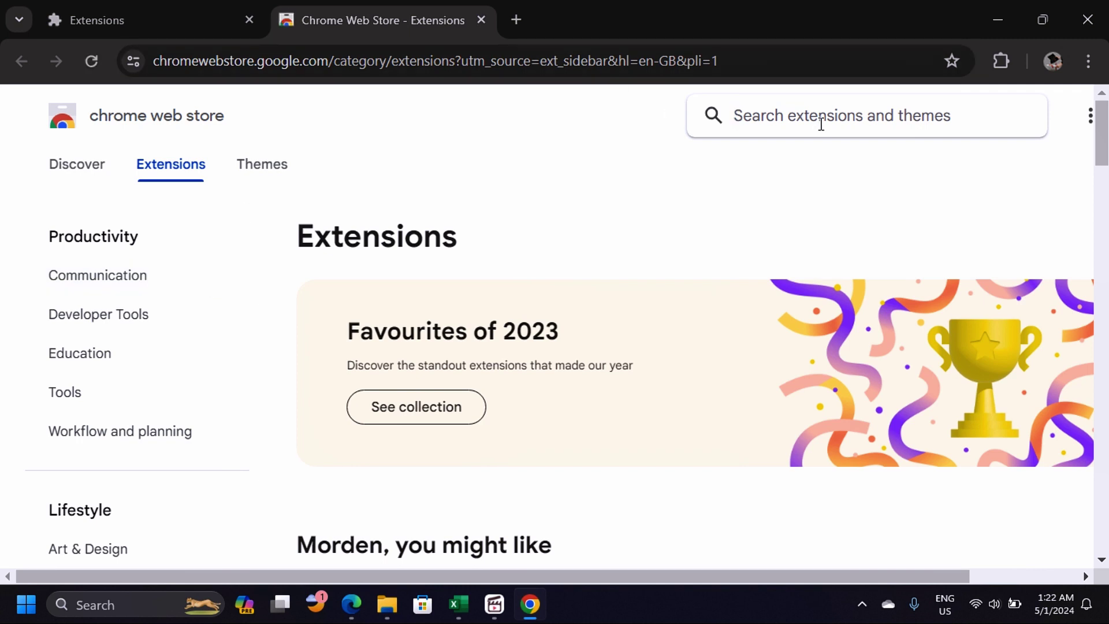
pyautogui.write('CRE')
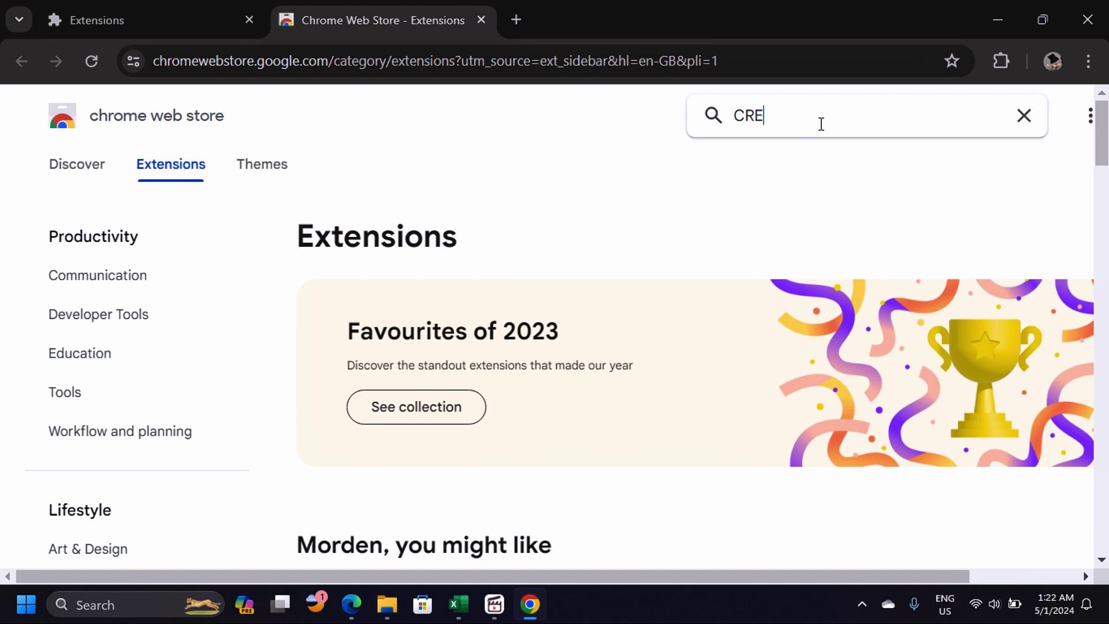
pyautogui.write('EN RECODER')
pyautogui.press('Return')
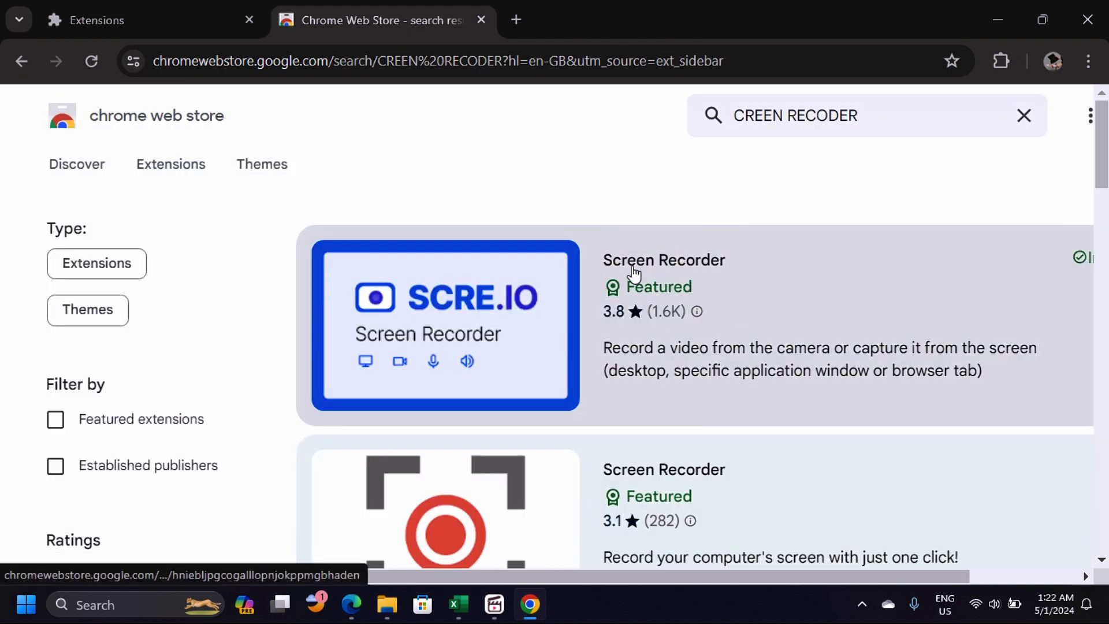
pyautogui.moveTo(1105, 156); pyautogui.dragTo(653, 309)
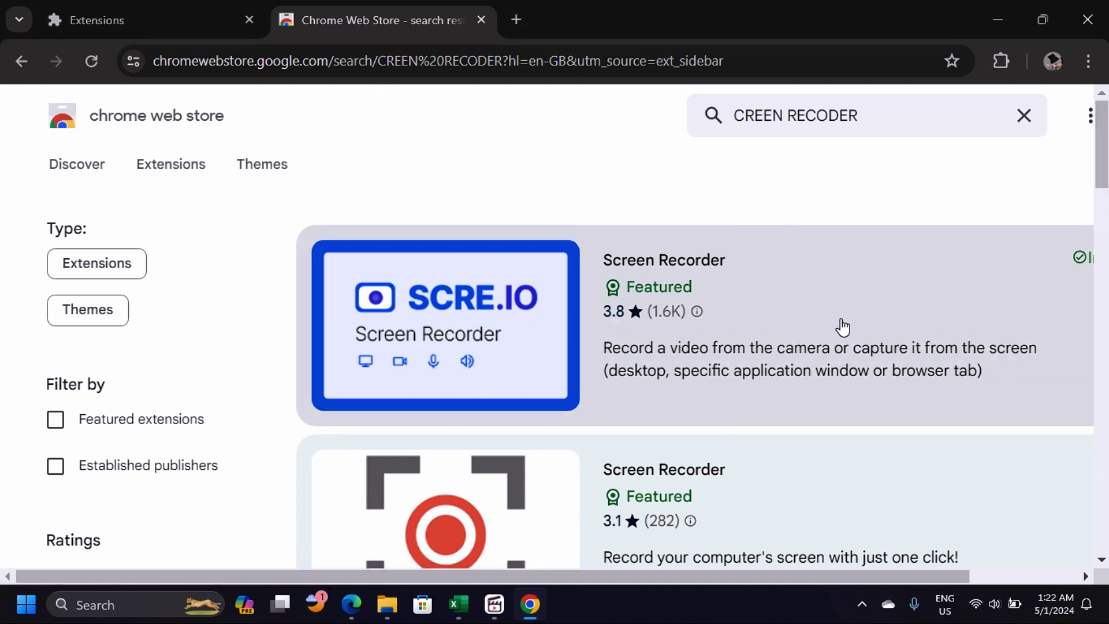
pyautogui.click(481, 20)
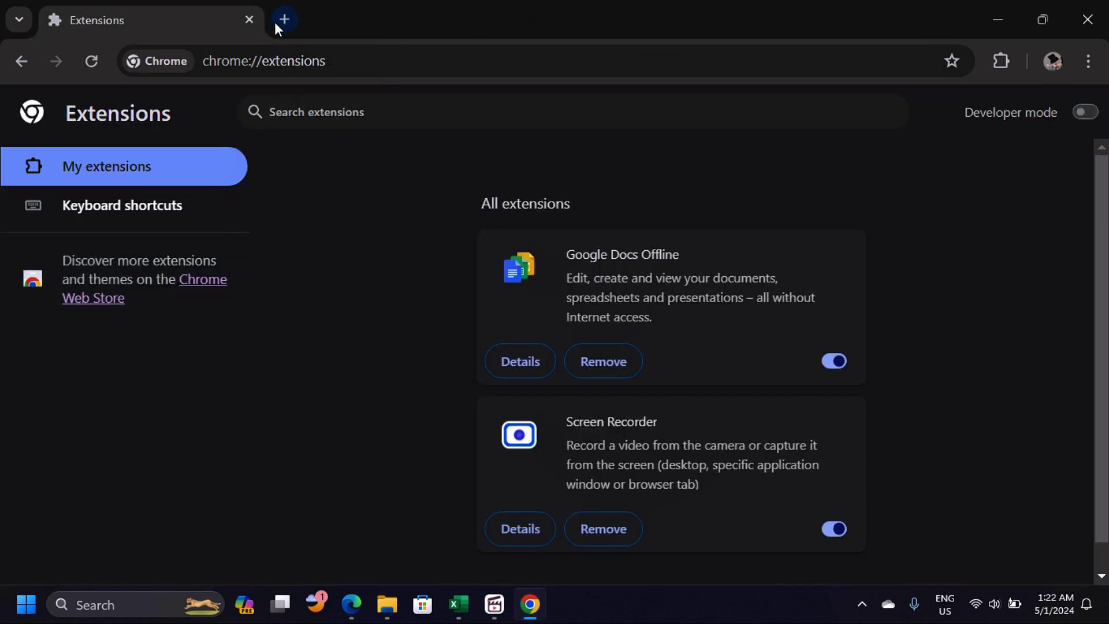
# Launch the Screen Recorder extension and set it to Only Screen with Microphone audio.
pyautogui.click(1001, 62)
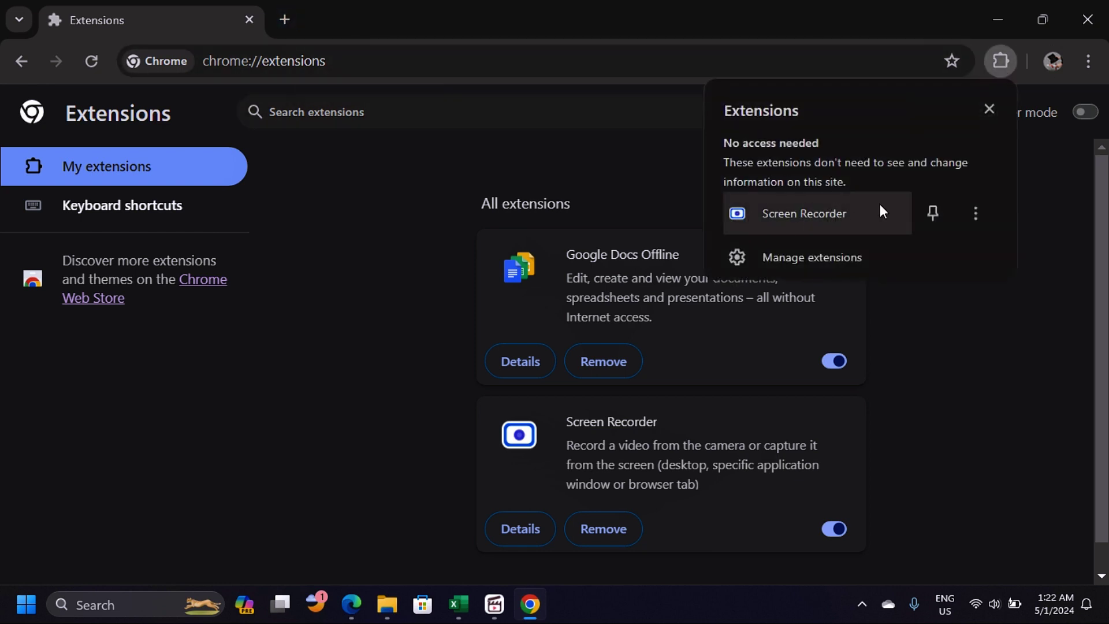
pyautogui.click(838, 214)
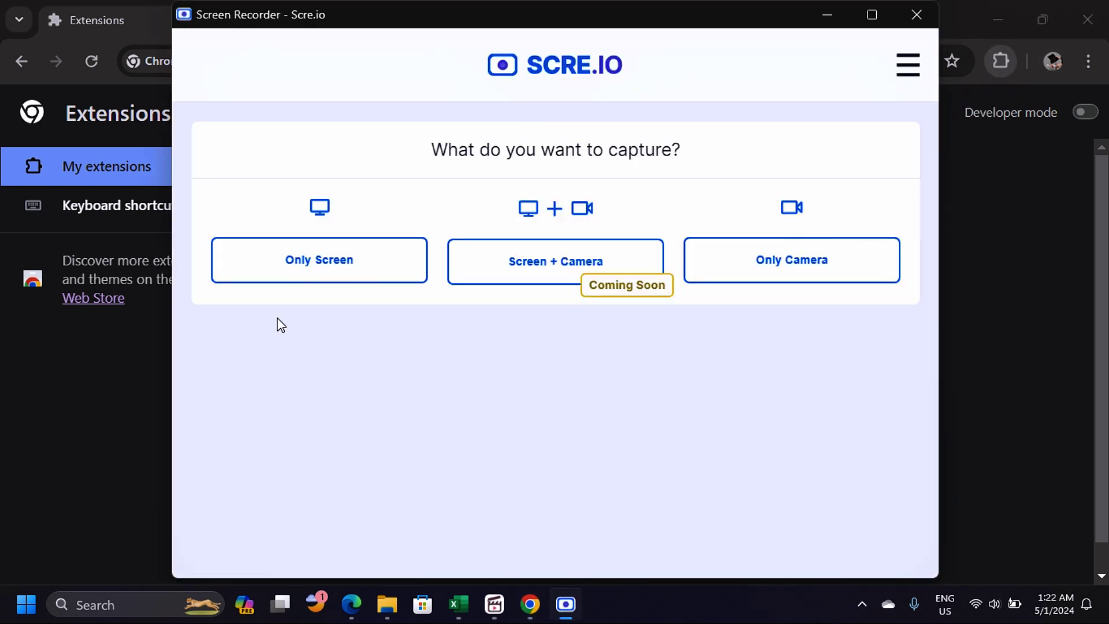
pyautogui.click(341, 269)
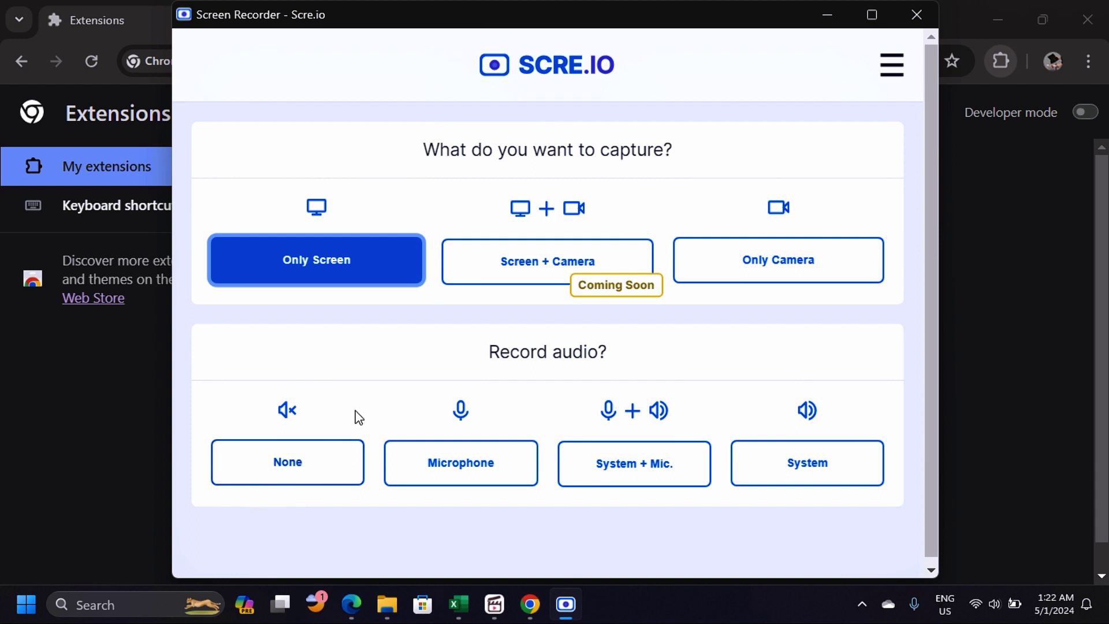
pyautogui.click(289, 473)
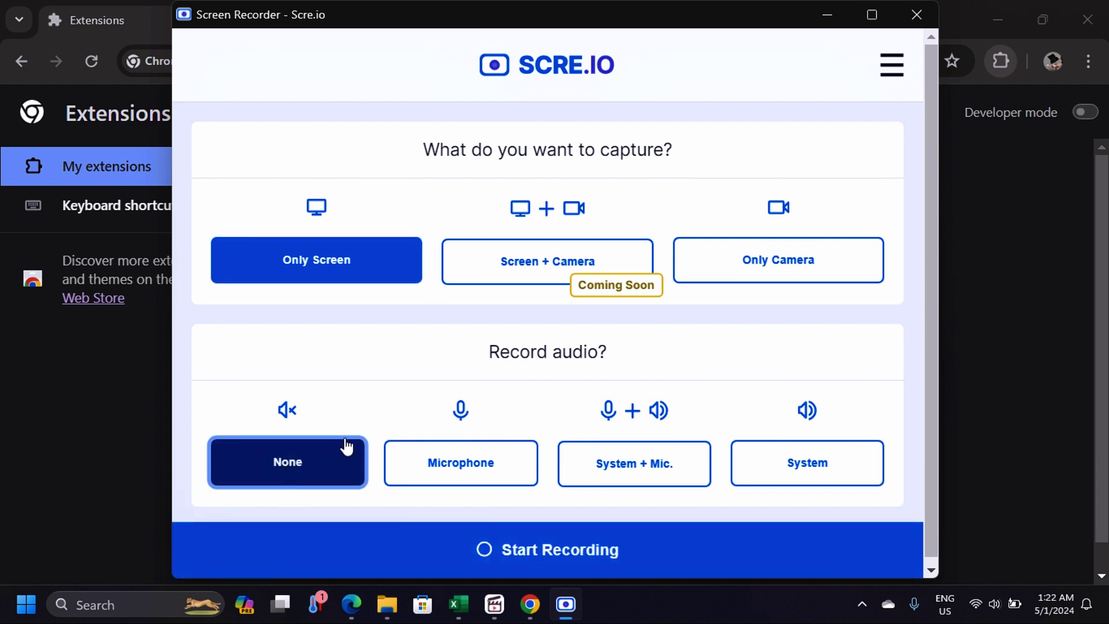
pyautogui.click(469, 470)
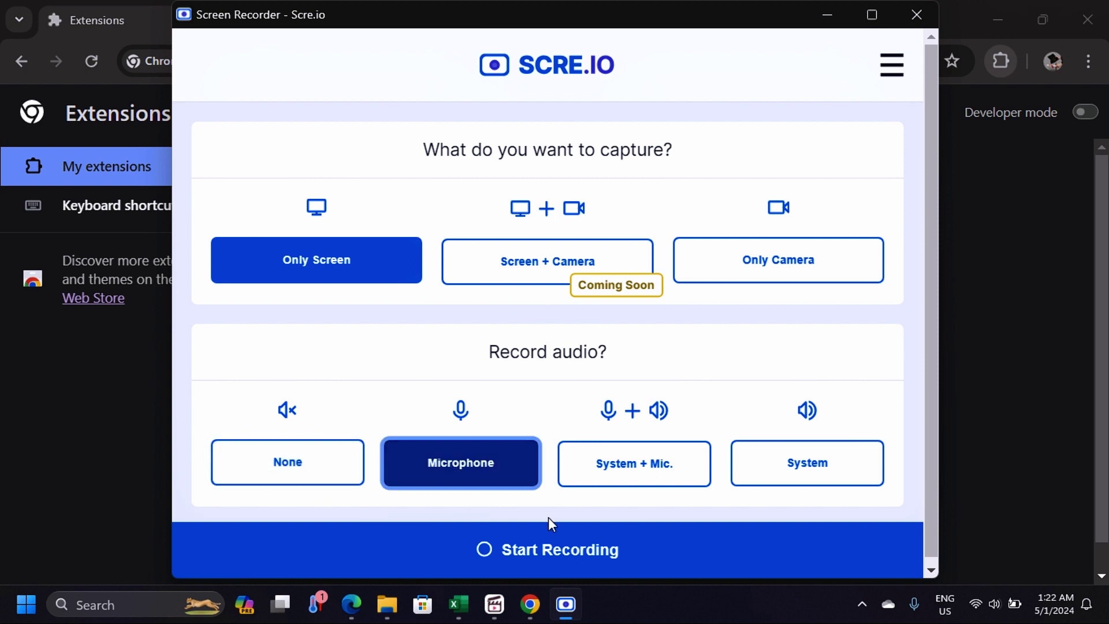
# Start recording and browse the window and tab sources in the share picker.
pyautogui.click(559, 561)
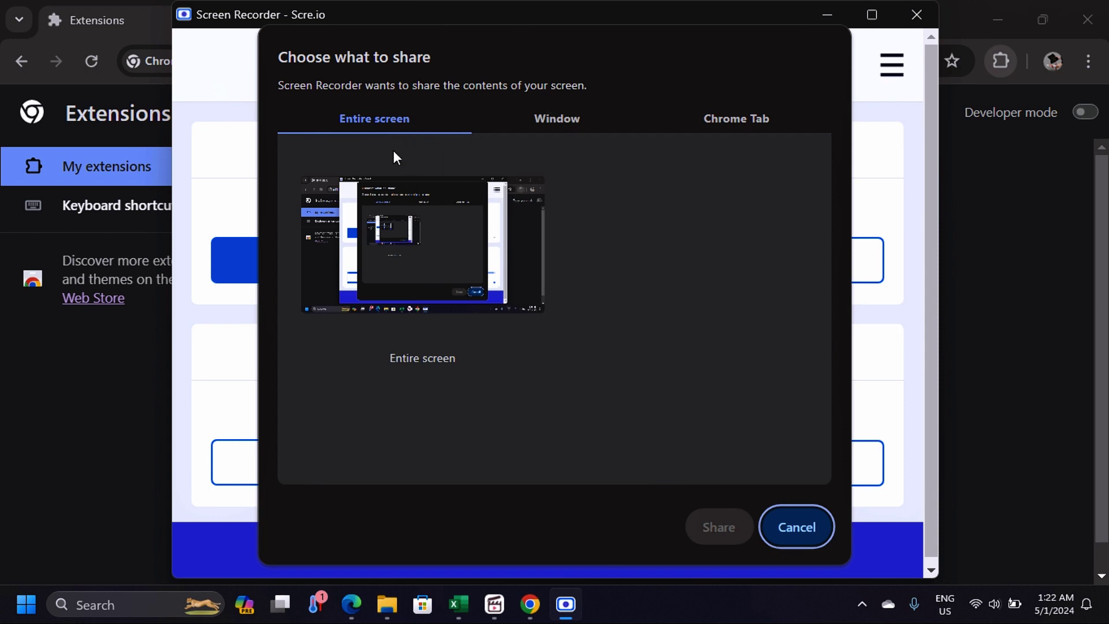
pyautogui.click(559, 123)
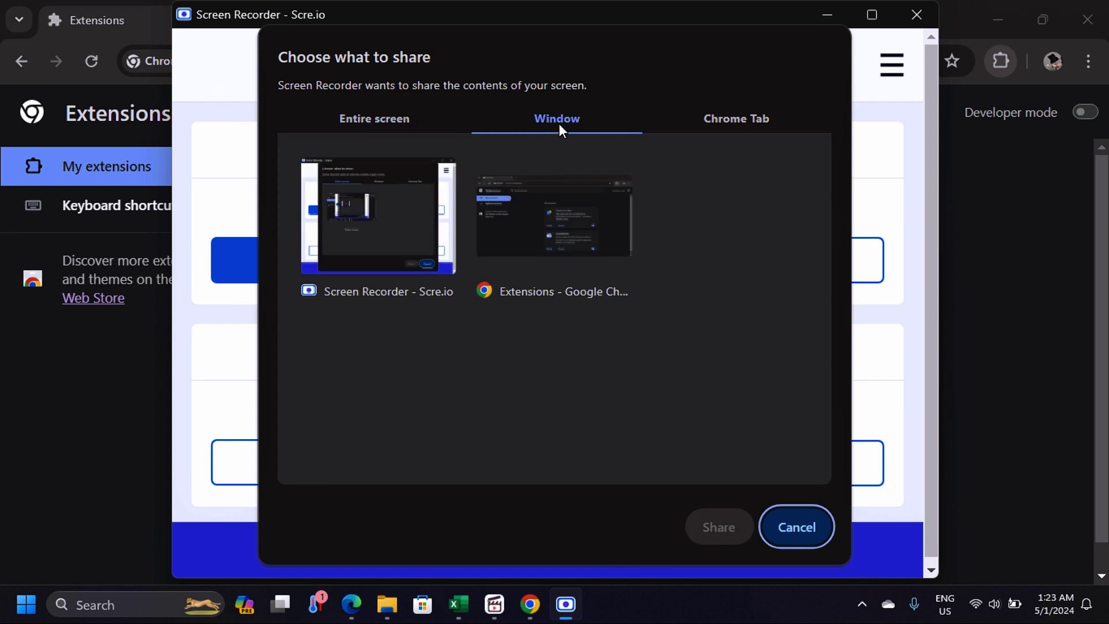
pyautogui.click(550, 223)
pyautogui.click(399, 230)
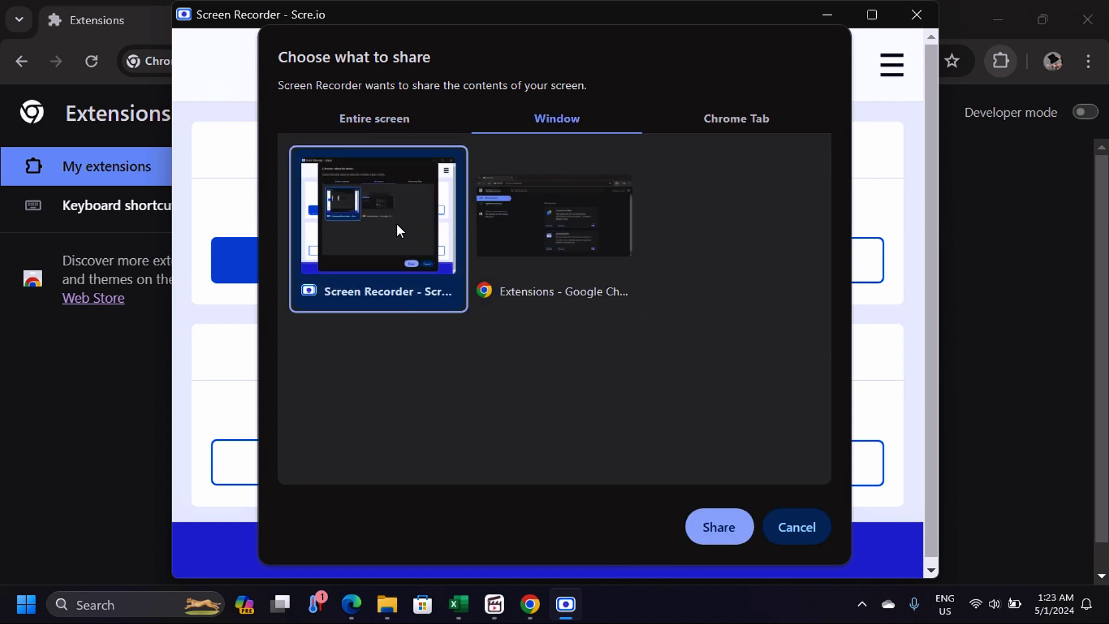
pyautogui.click(732, 120)
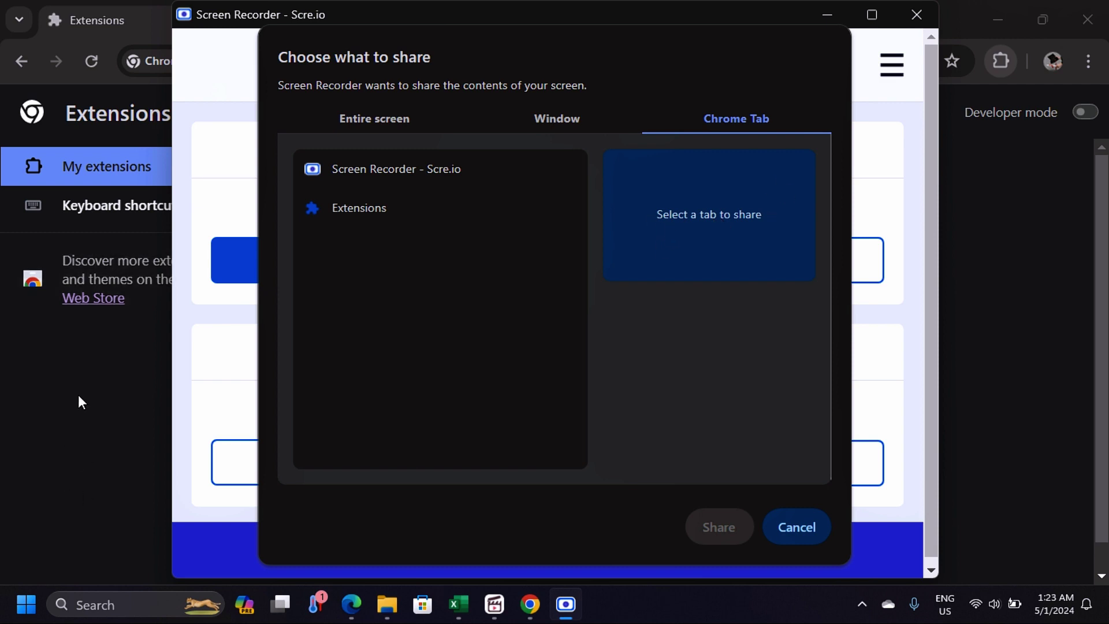
# Compare the Extensions and Scre.io tab previews, then switch to the Entire screen option.
pyautogui.click(369, 208)
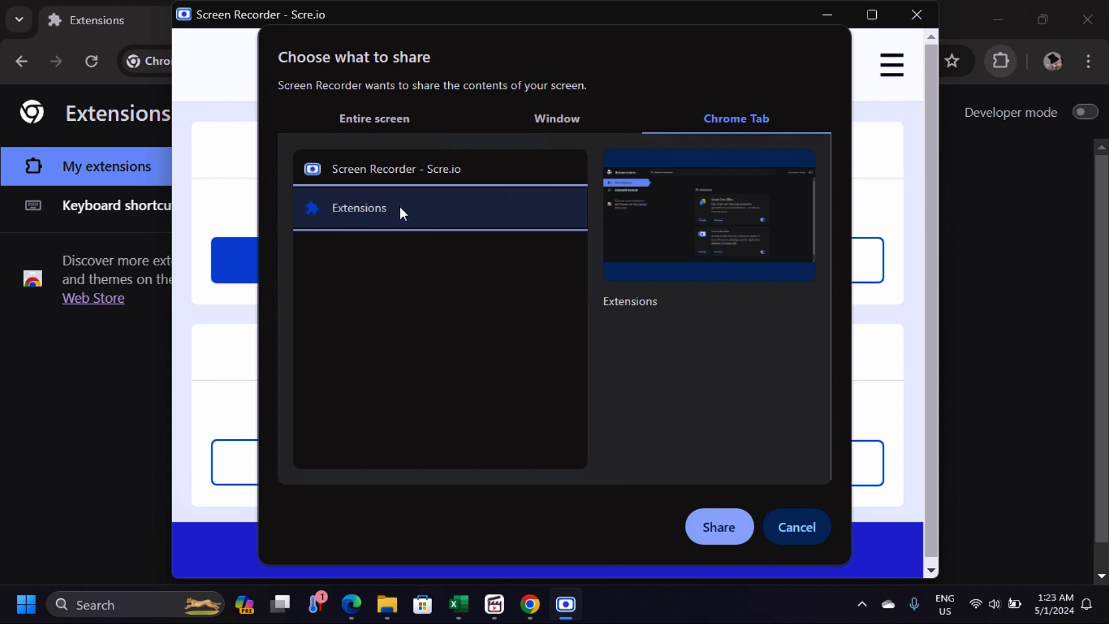
pyautogui.click(401, 169)
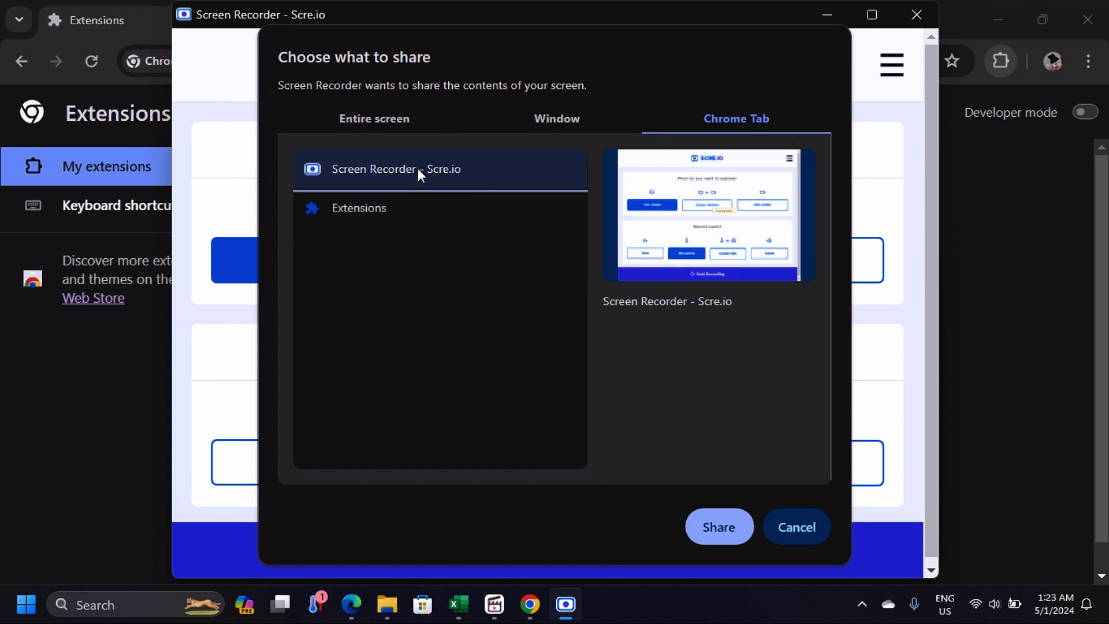
pyautogui.click(396, 207)
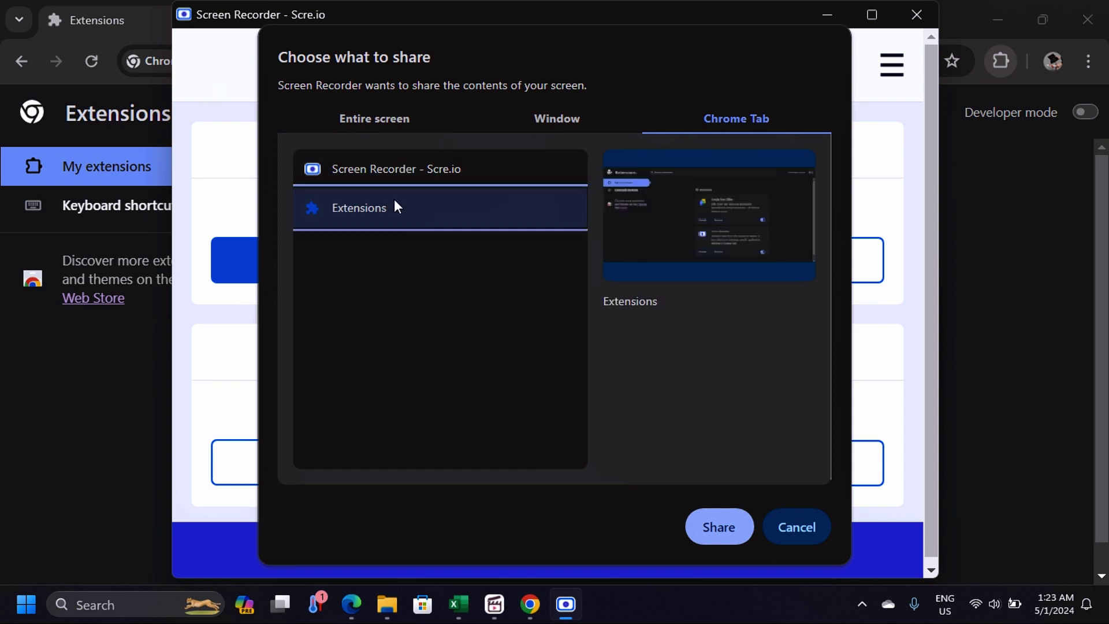
pyautogui.click(415, 171)
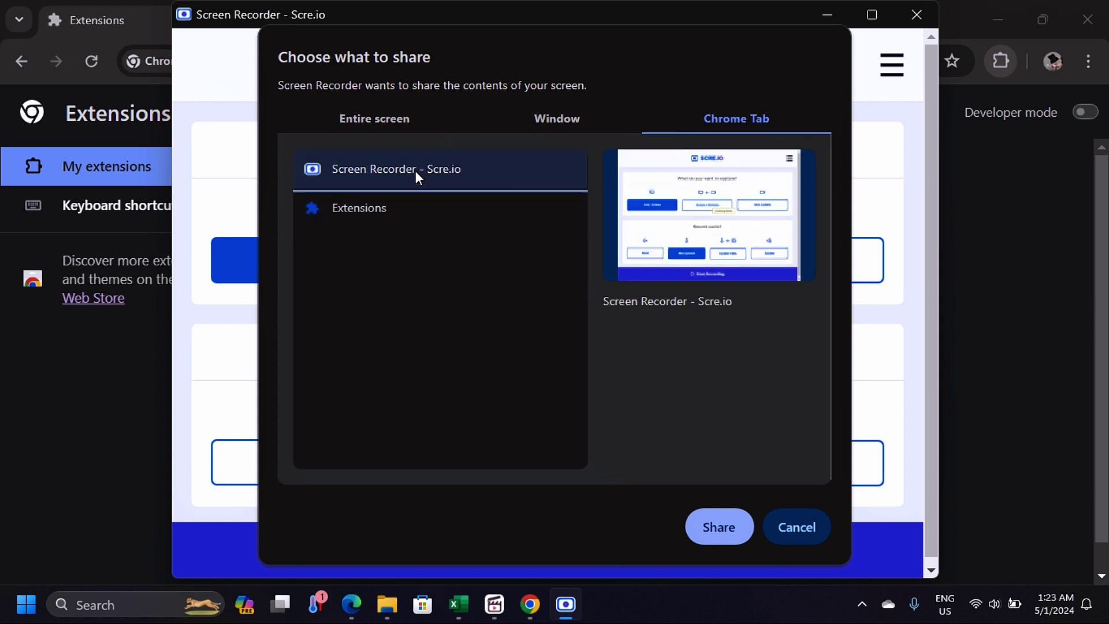
pyautogui.click(411, 203)
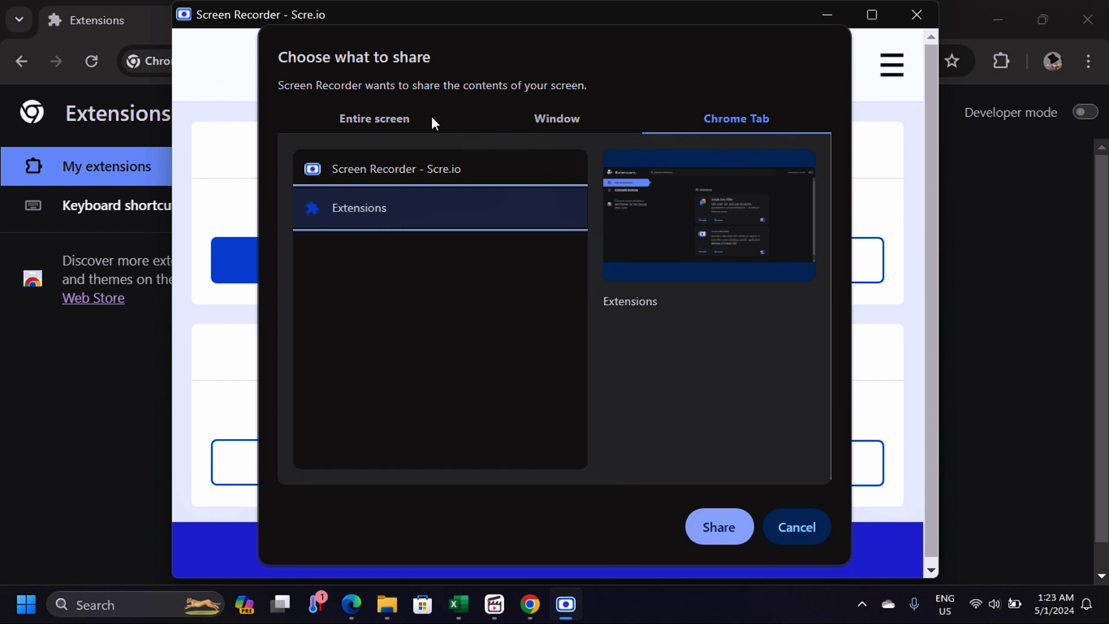
pyautogui.click(363, 115)
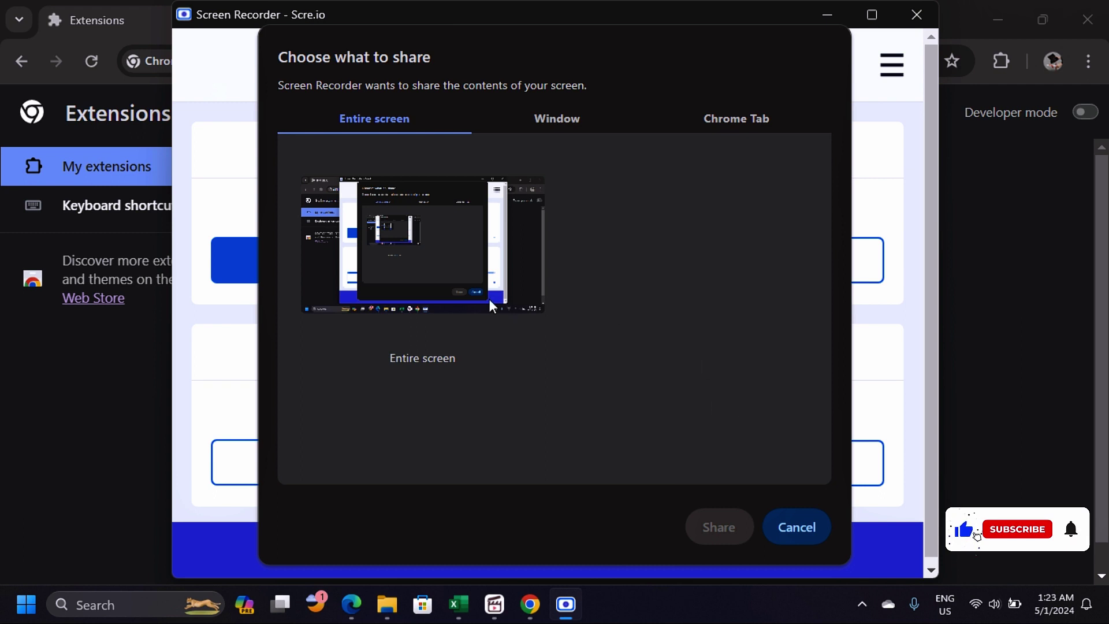
# Share the entire screen, hide the sharing notice, and close the recorder window, confirming Leave.
pyautogui.click(483, 275)
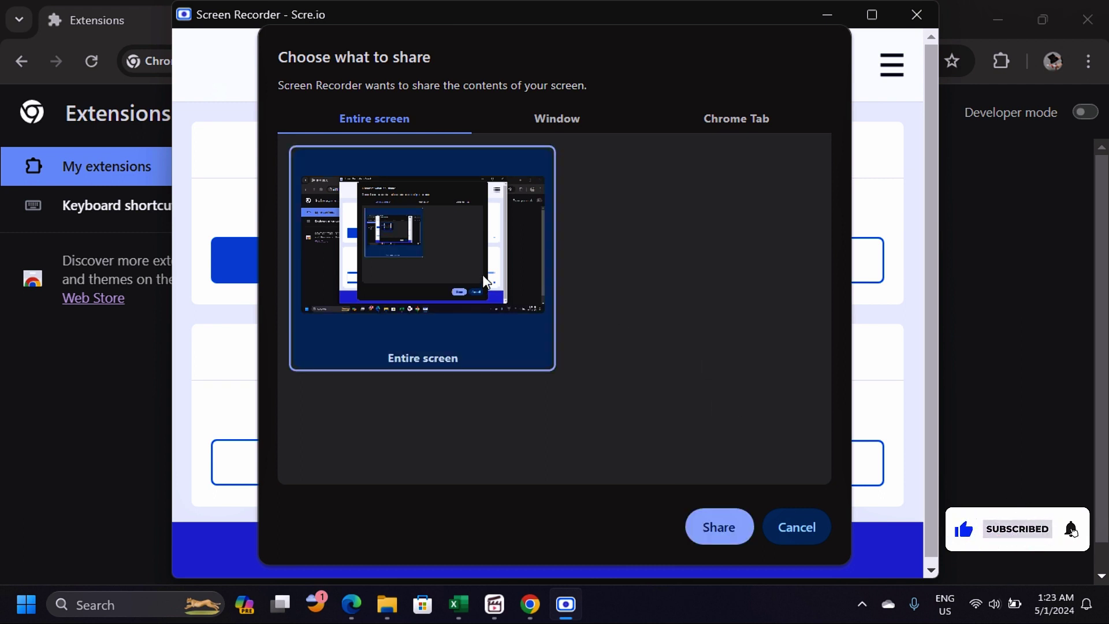
pyautogui.click(719, 526)
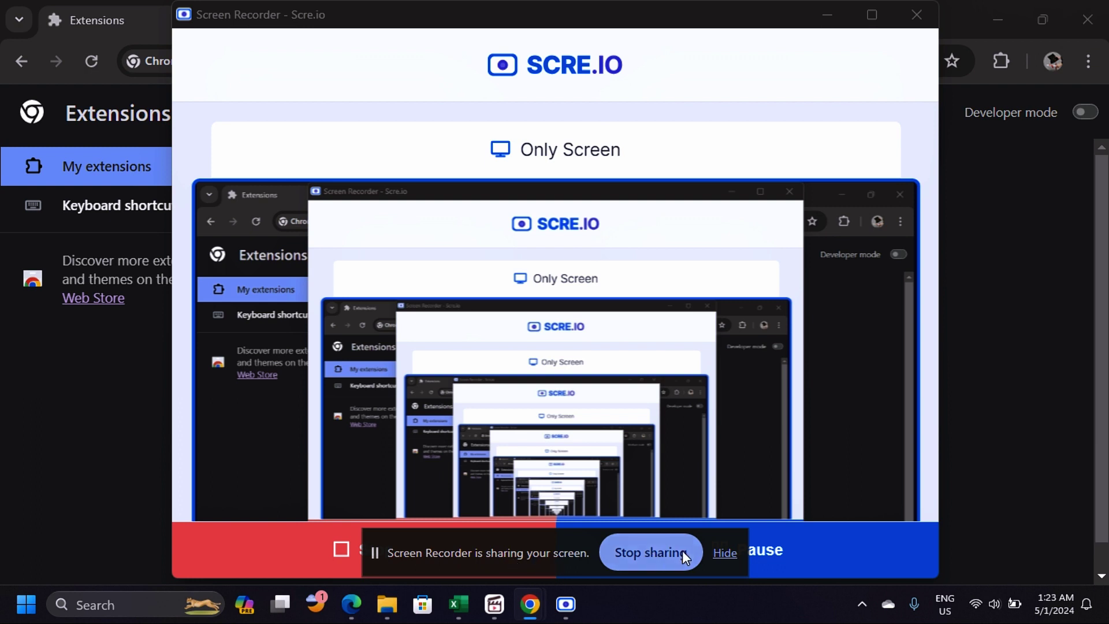
pyautogui.click(723, 554)
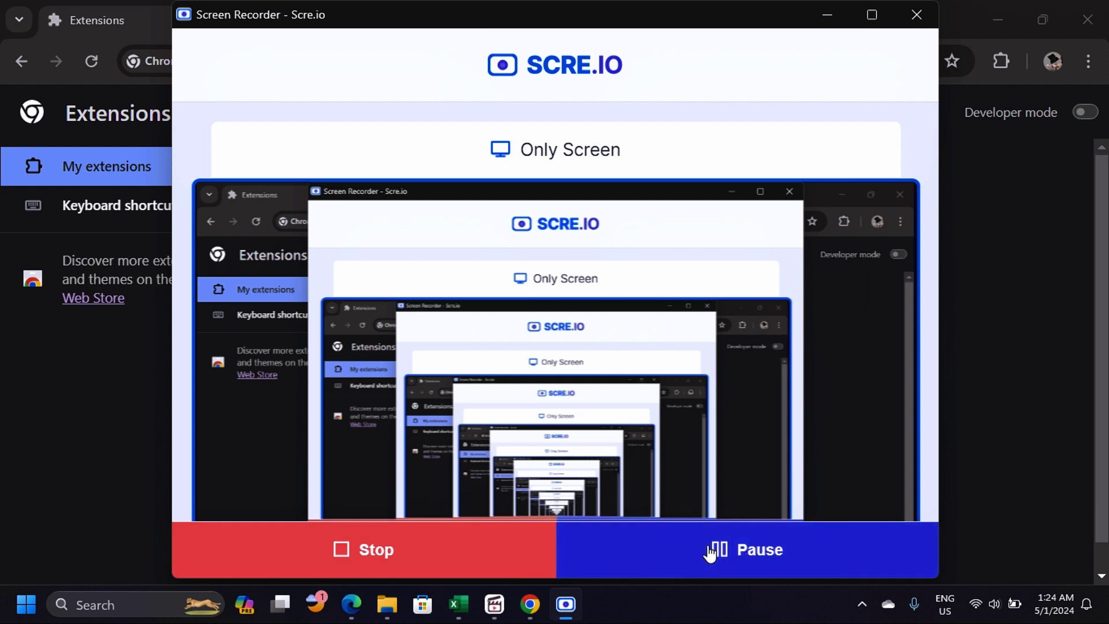
pyautogui.click(926, 15)
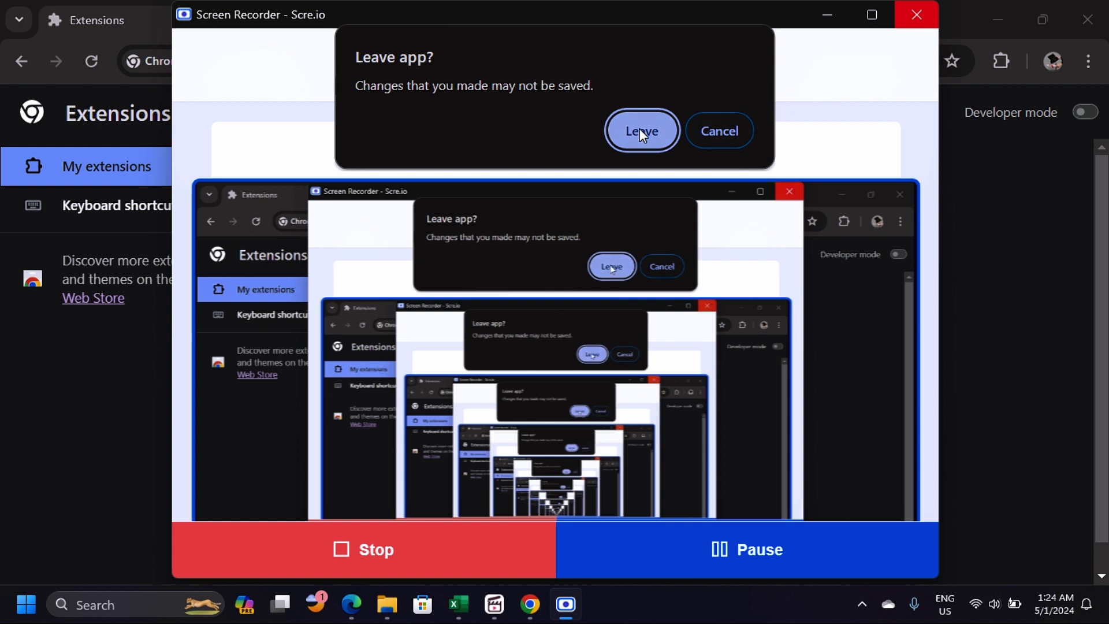
pyautogui.click(651, 133)
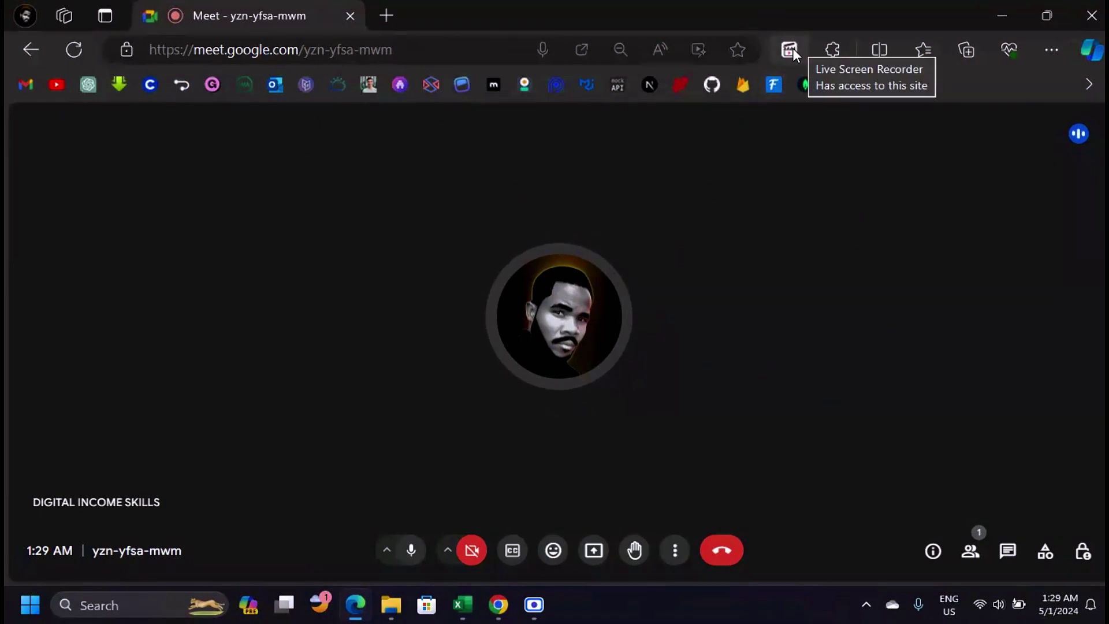
# Bring up Live Screen Recorder from the browser toolbar during the Meet call.
pyautogui.click(790, 50)
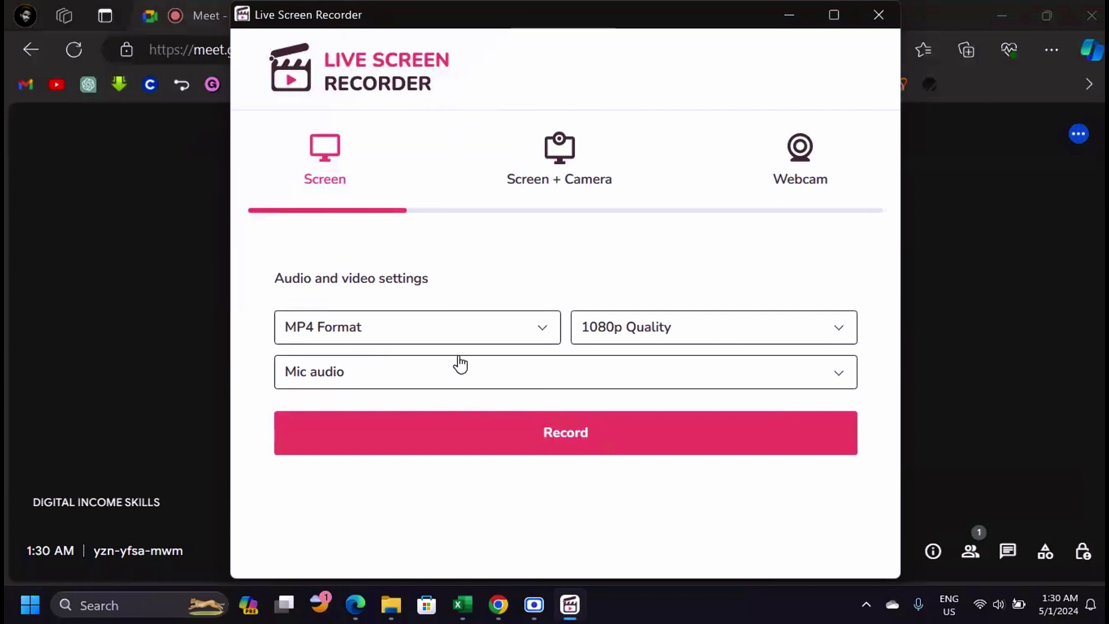
pyautogui.click(472, 337)
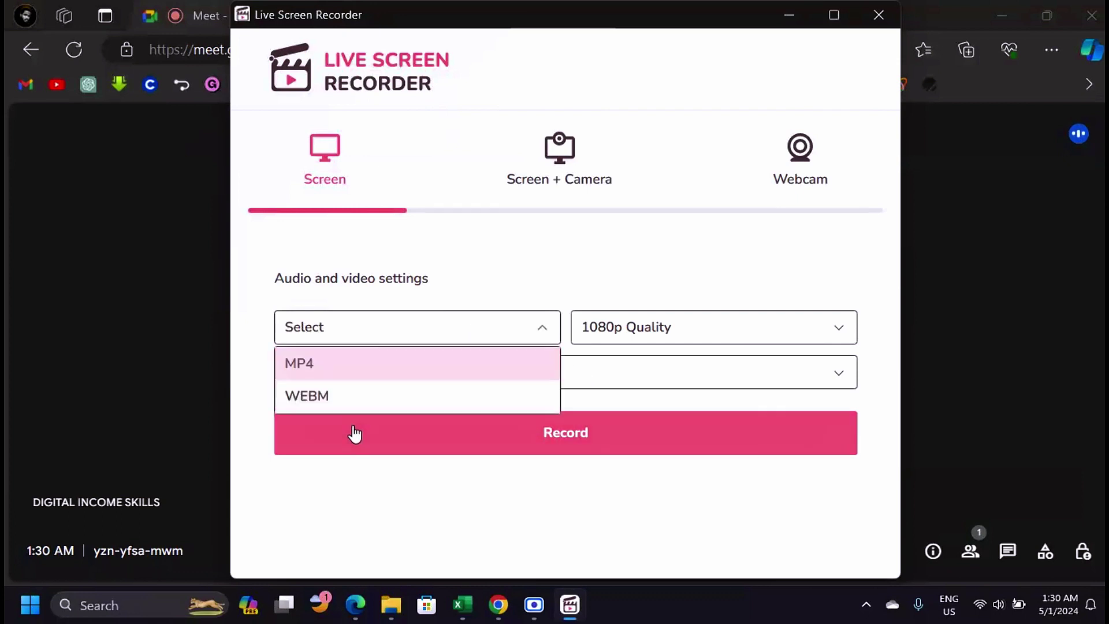
pyautogui.click(720, 337)
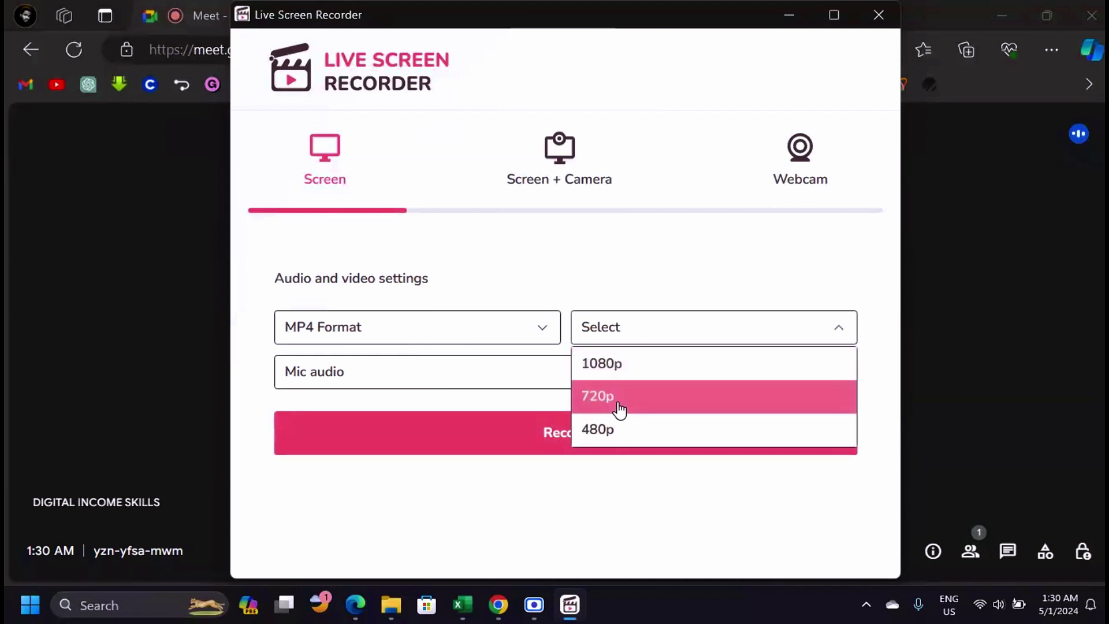
pyautogui.click(518, 513)
pyautogui.click(596, 386)
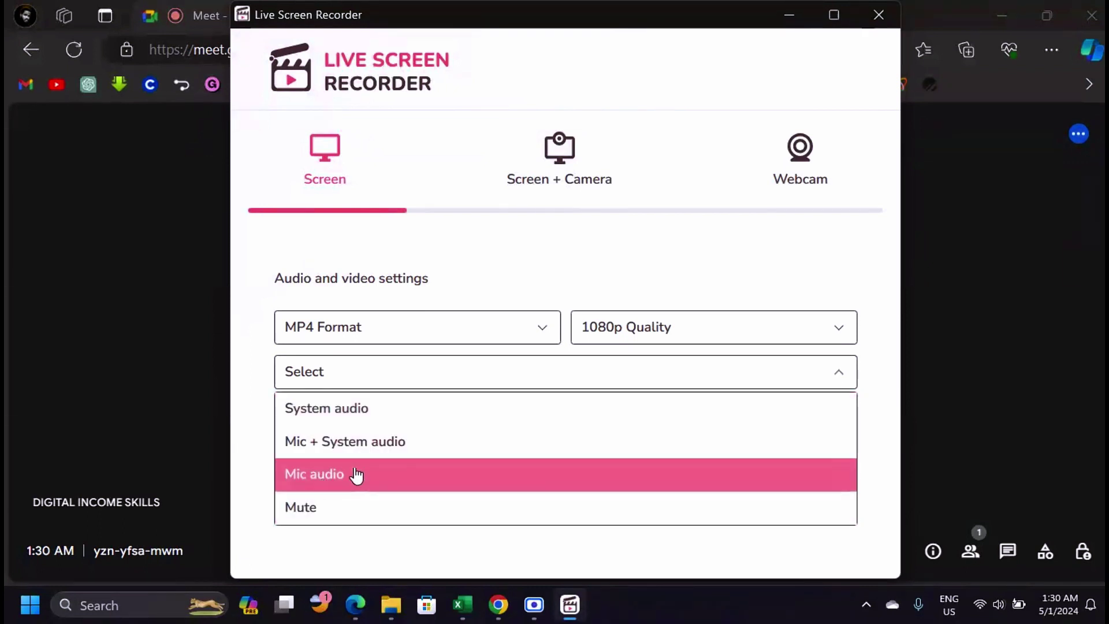
pyautogui.click(335, 482)
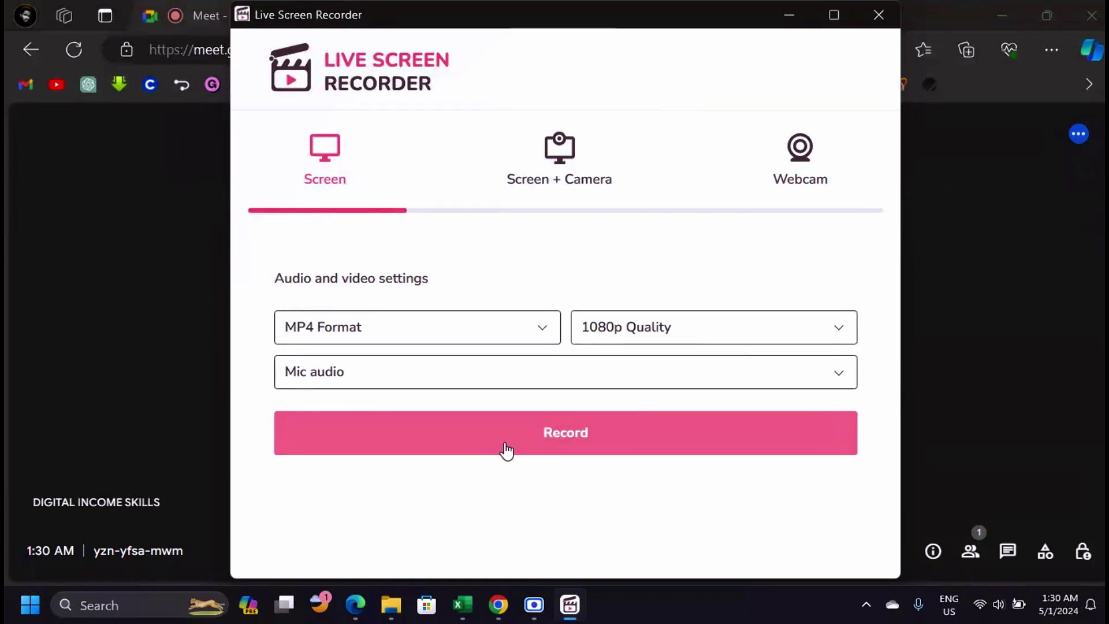
pyautogui.click(434, 370)
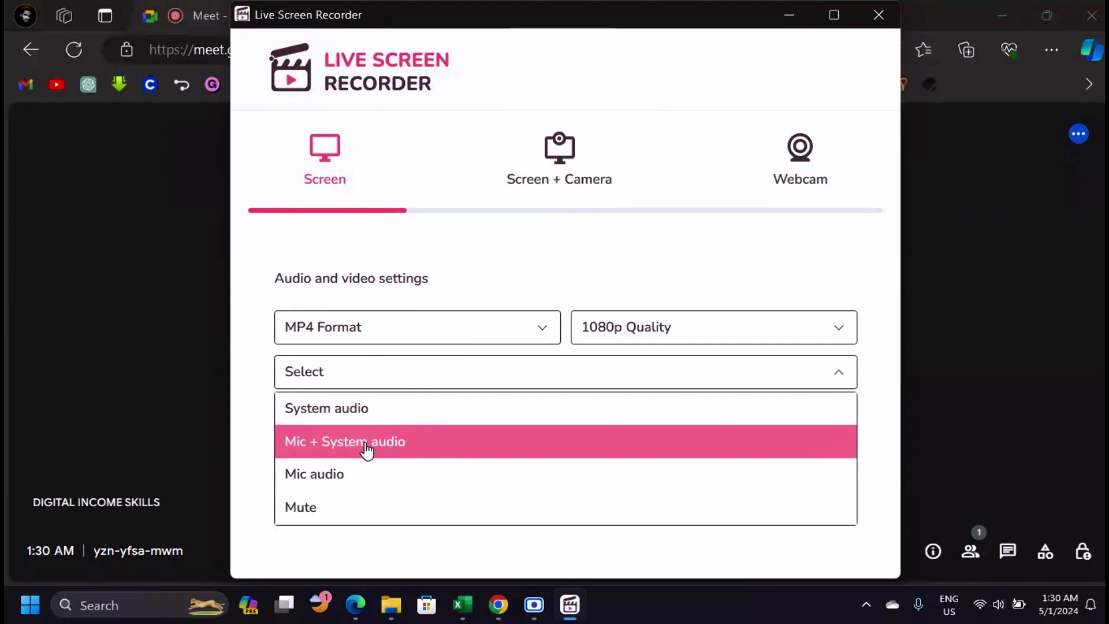
pyautogui.click(472, 491)
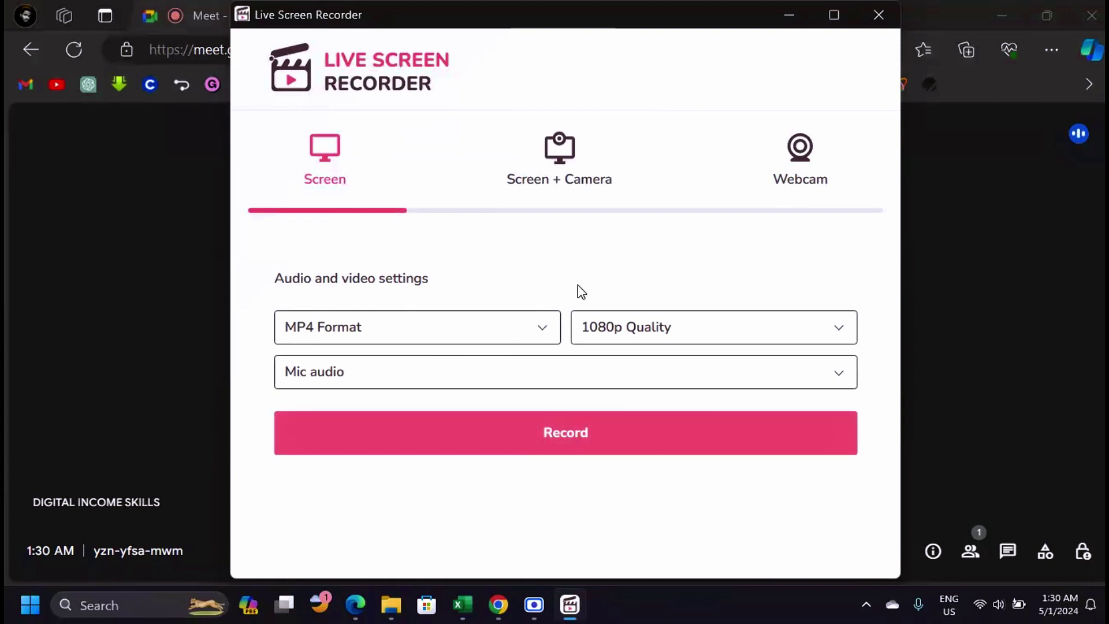
# Start a recording and compare the Window and Meet/recorder tab share options.
pyautogui.click(605, 427)
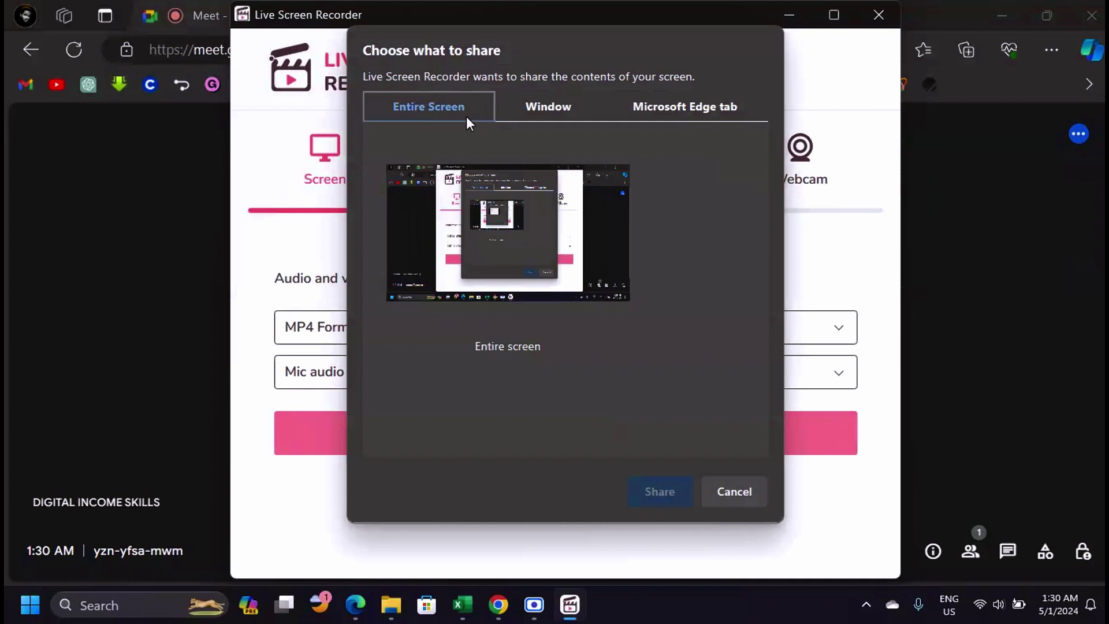
pyautogui.click(547, 105)
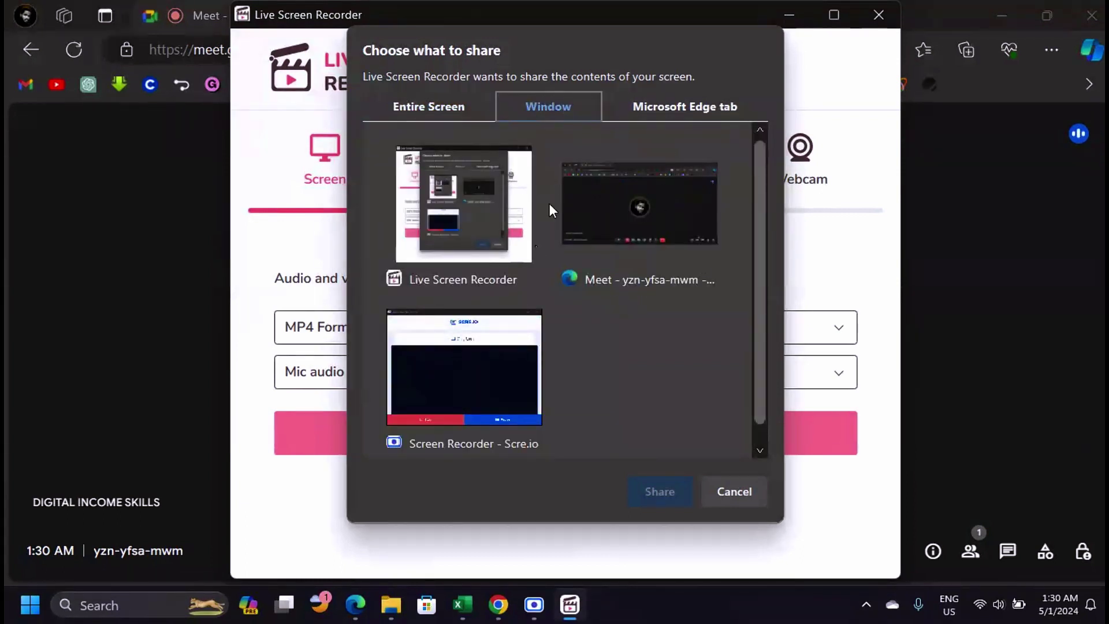
pyautogui.click(668, 109)
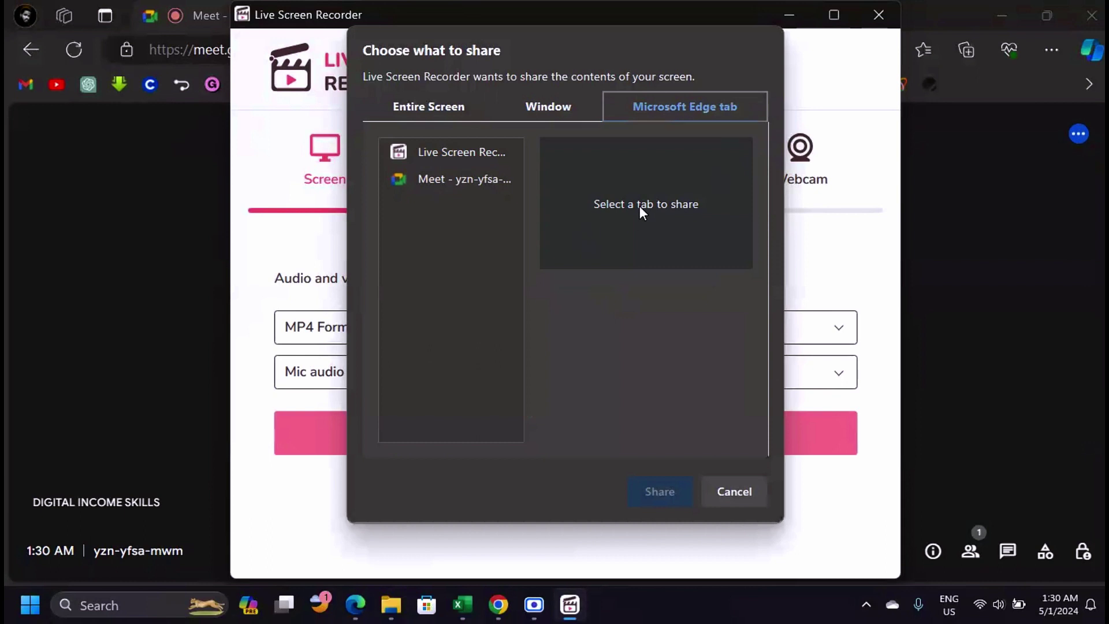
pyautogui.click(479, 179)
pyautogui.click(476, 158)
pyautogui.click(473, 175)
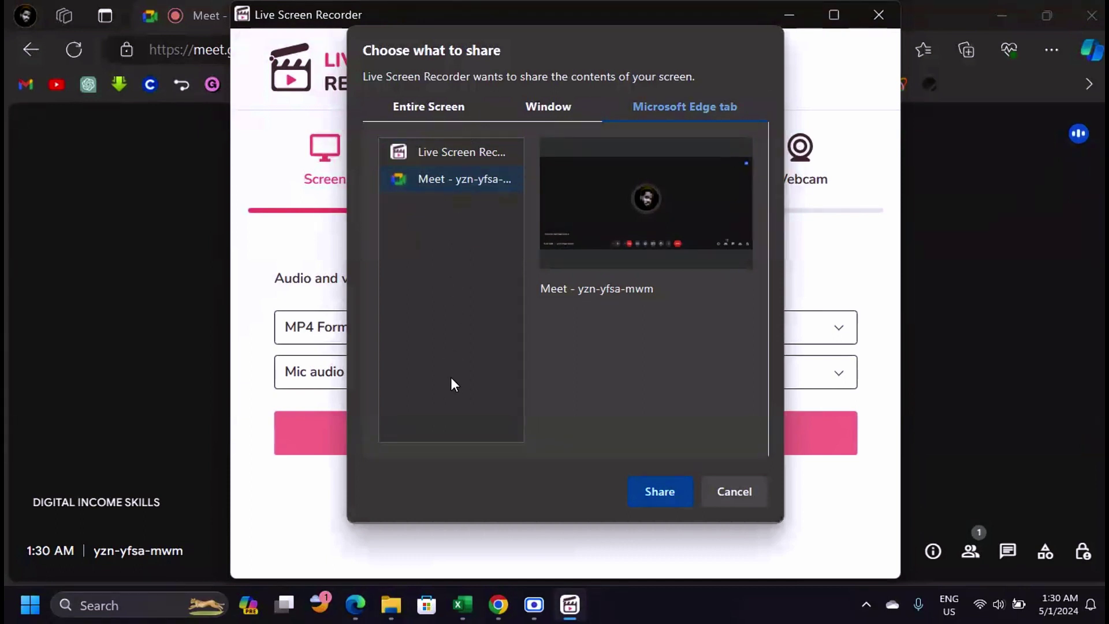
# Select the Entire Screen thumbnail and share it to begin recording.
pyautogui.click(446, 106)
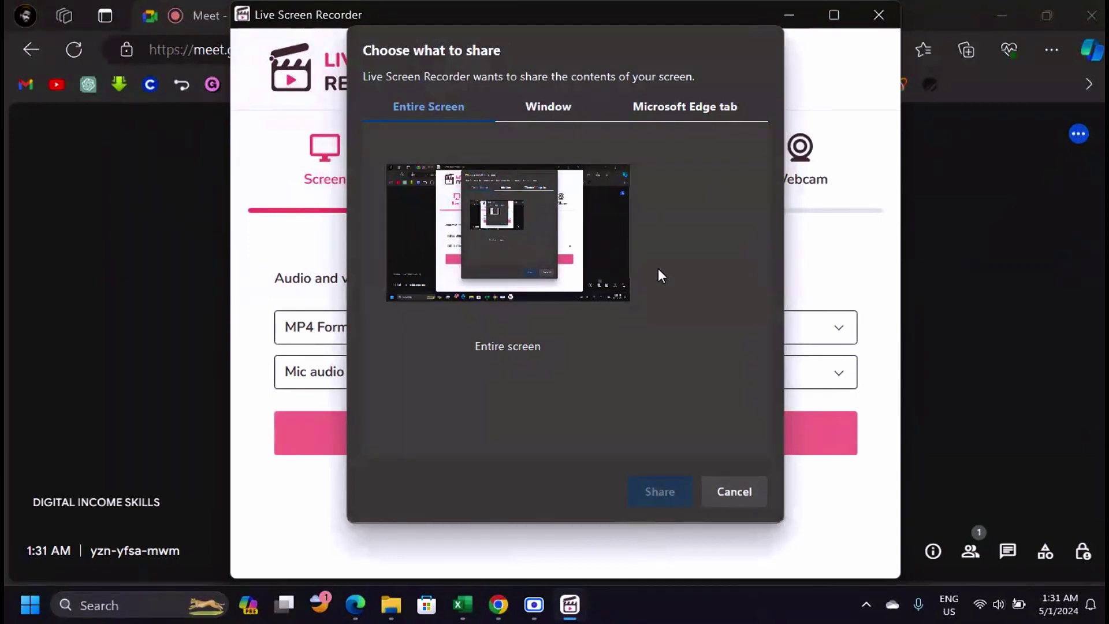
pyautogui.click(562, 228)
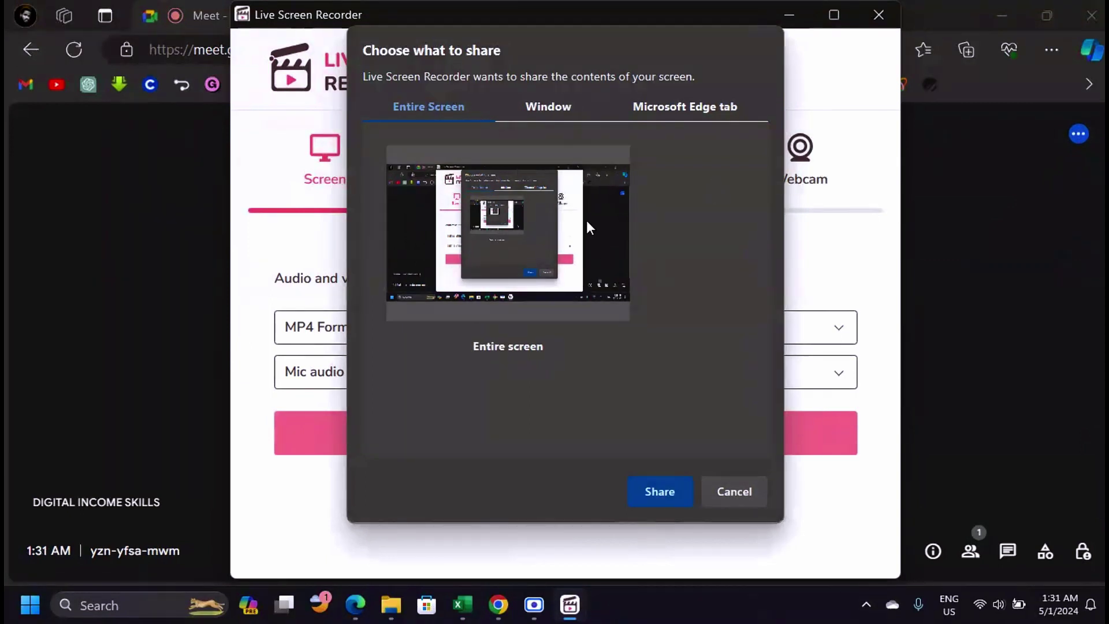
pyautogui.click(664, 498)
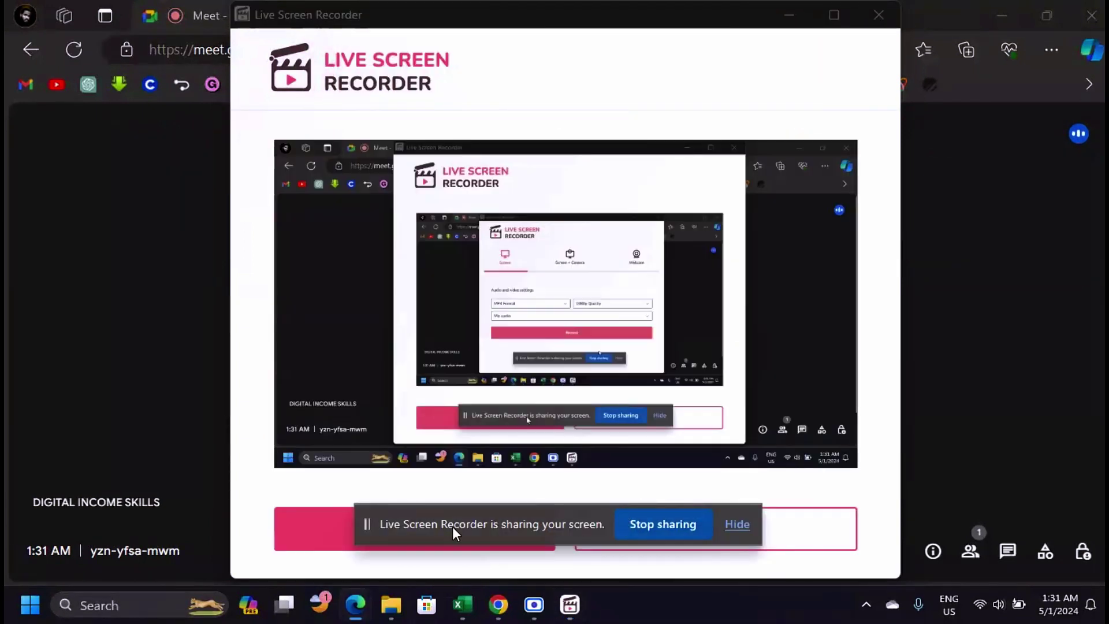
# Hide the screen-sharing notice and minimize the recorder to reveal the Meet call.
pyautogui.click(737, 525)
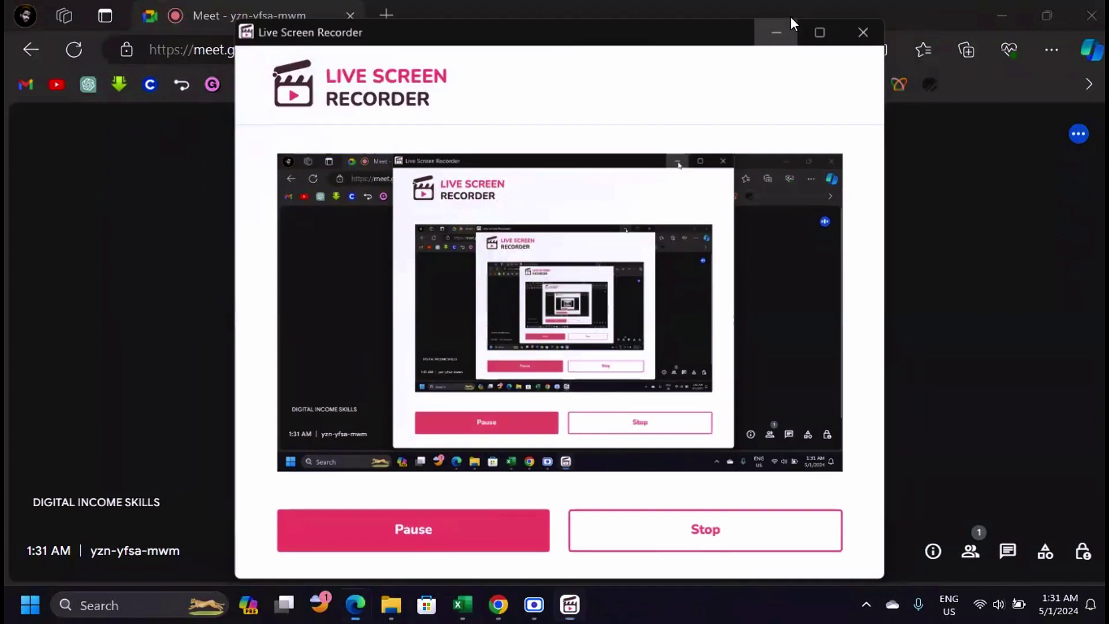
pyautogui.click(790, 22)
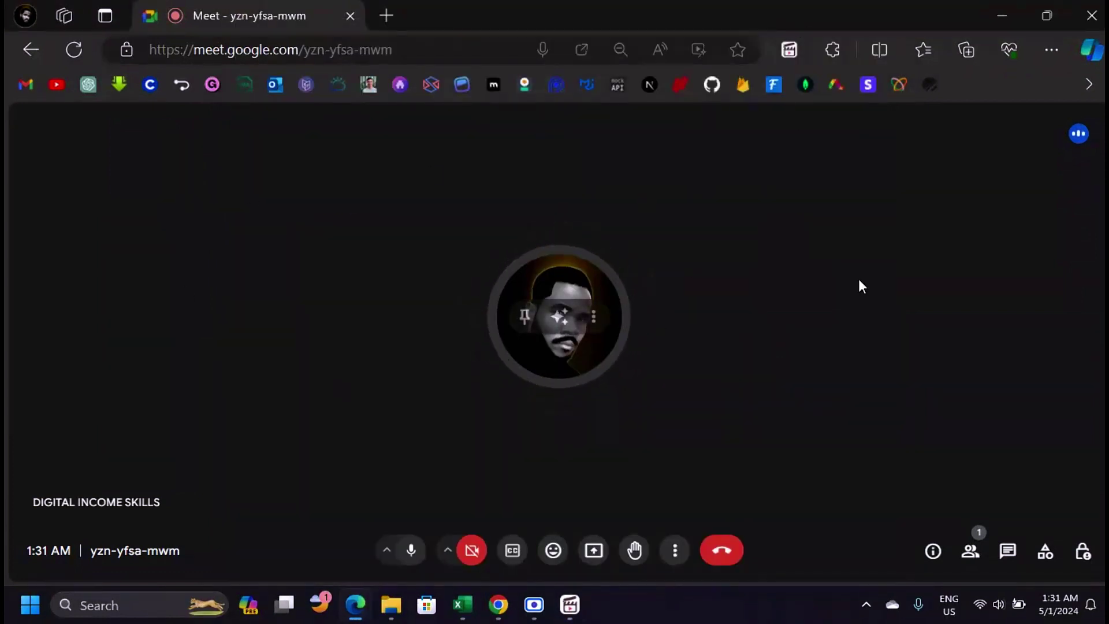